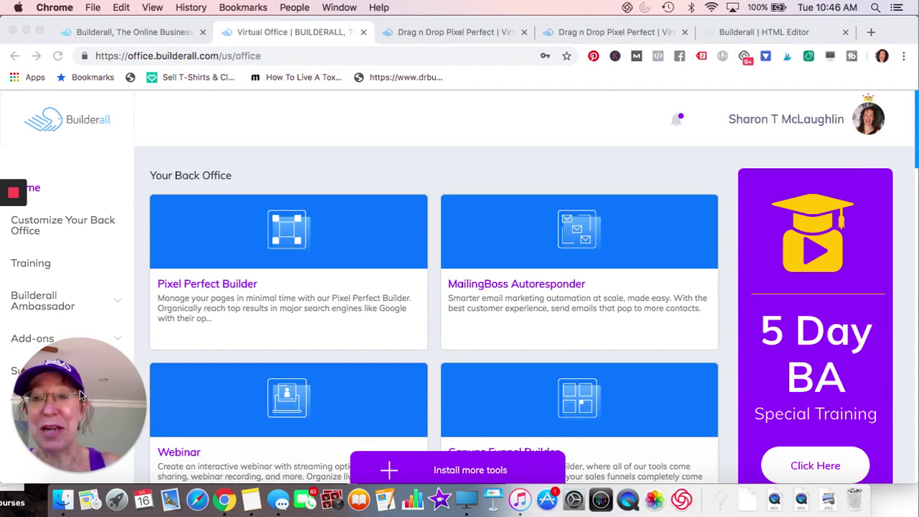
# Step: Switch to the 'Drag n Drop Pixel Perfect' tab to show the site-builder templates
pyautogui.moveTo(80, 391); pyautogui.dragTo(132, 391)
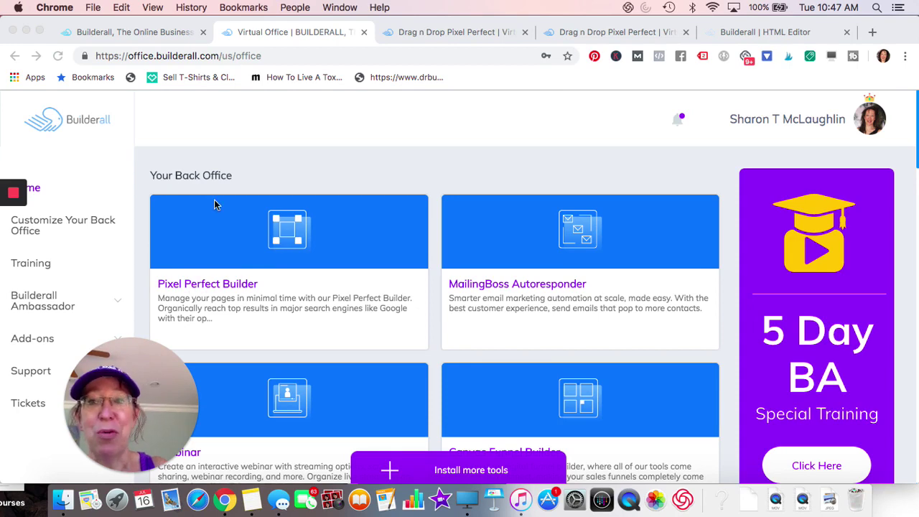
pyautogui.click(431, 33)
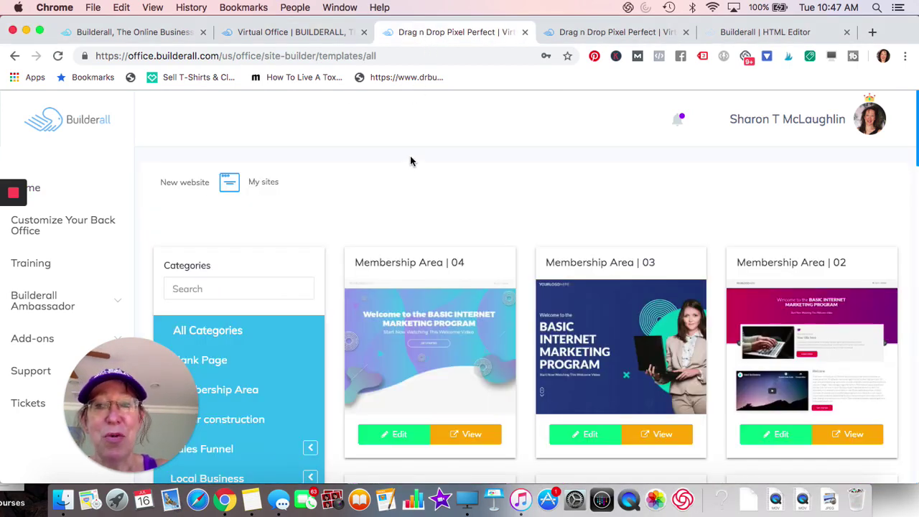
pyautogui.moveTo(136, 352); pyautogui.dragTo(34, 259)
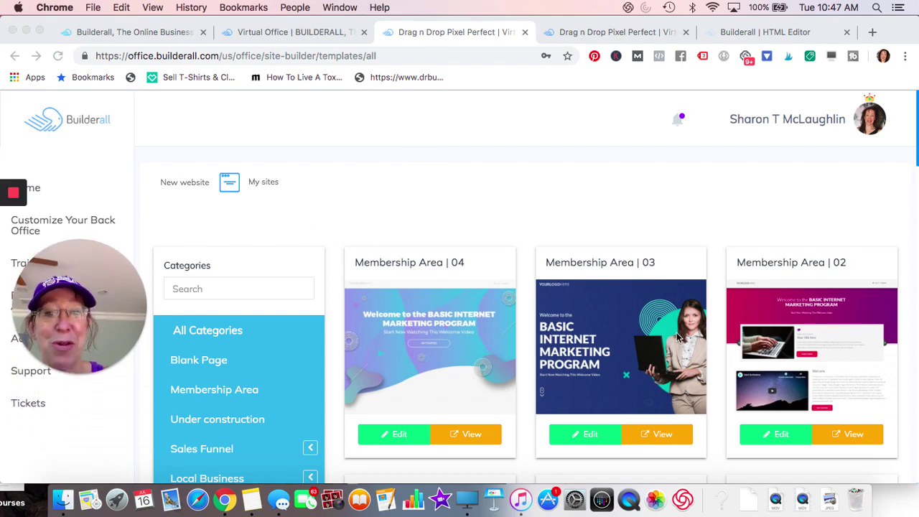
pyautogui.scroll(-5, 623, 363)
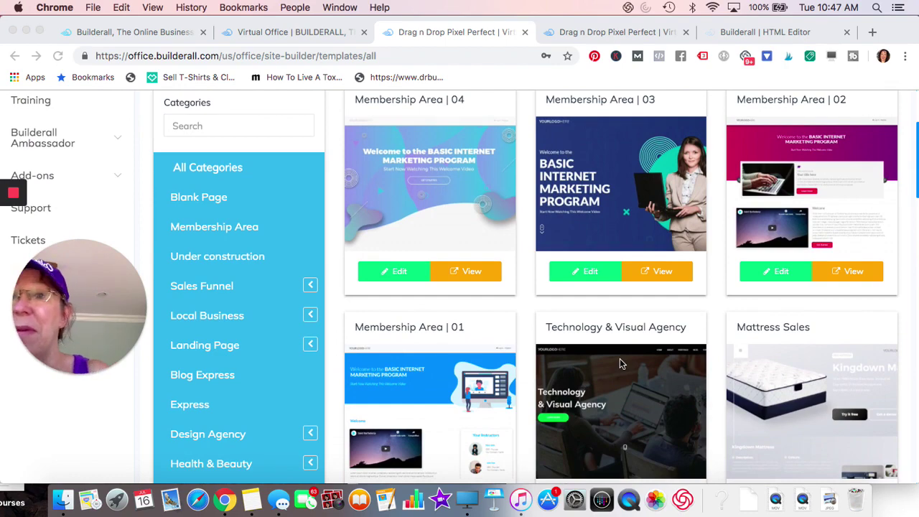
pyautogui.scroll(-2, 620, 361)
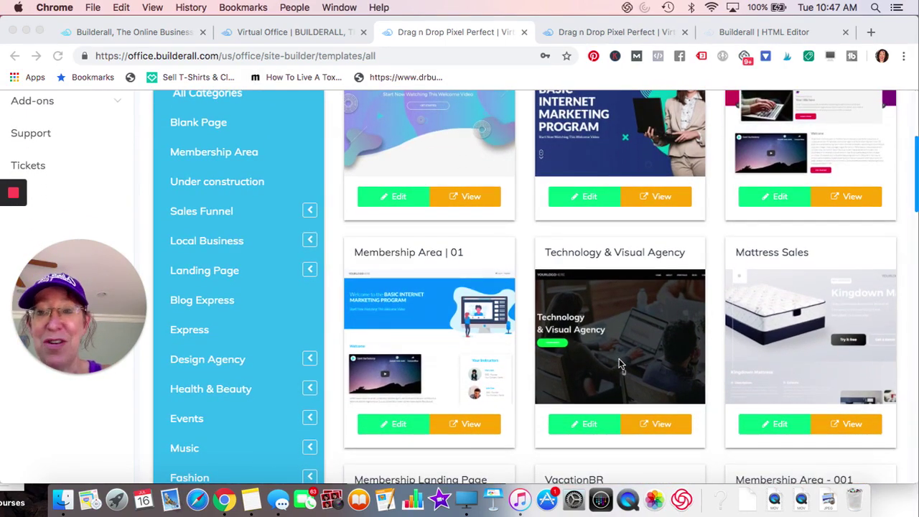
pyautogui.scroll(3, 621, 364)
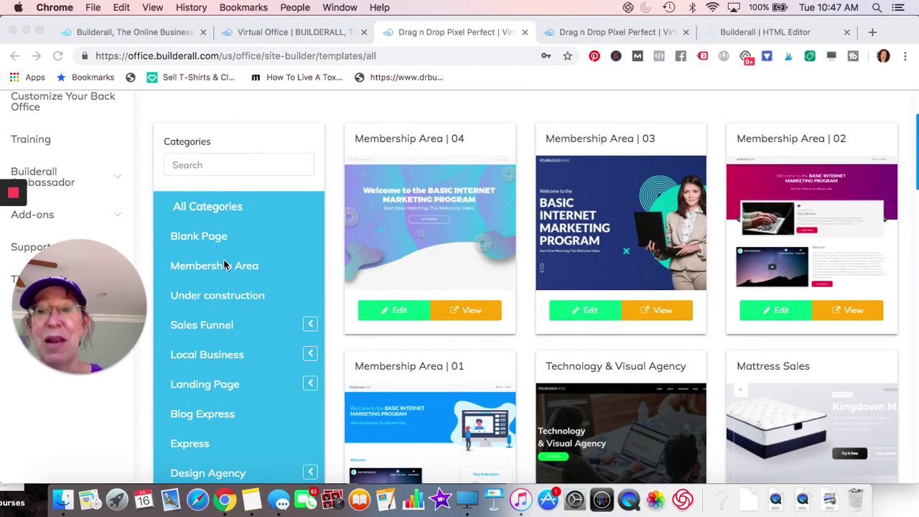
pyautogui.scroll(-1, 223, 265)
pyautogui.scroll(-1, 223, 265)
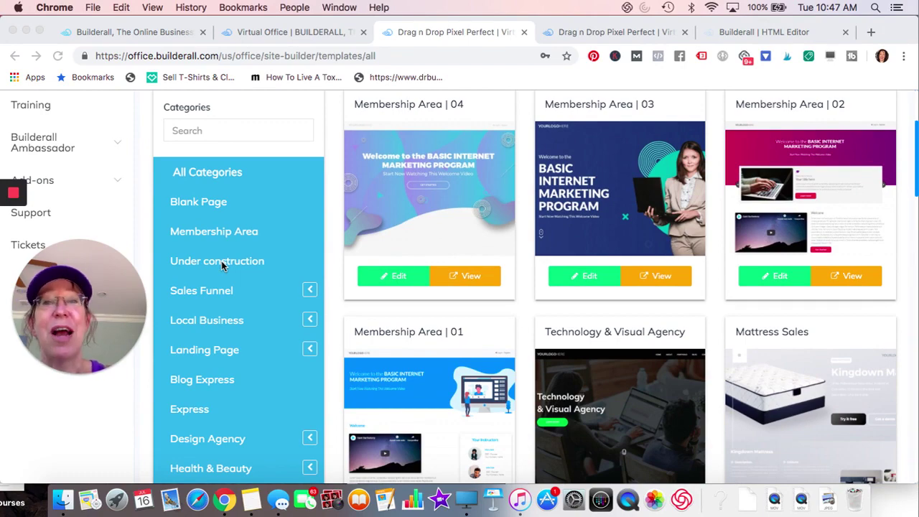
pyautogui.scroll(-3, 222, 265)
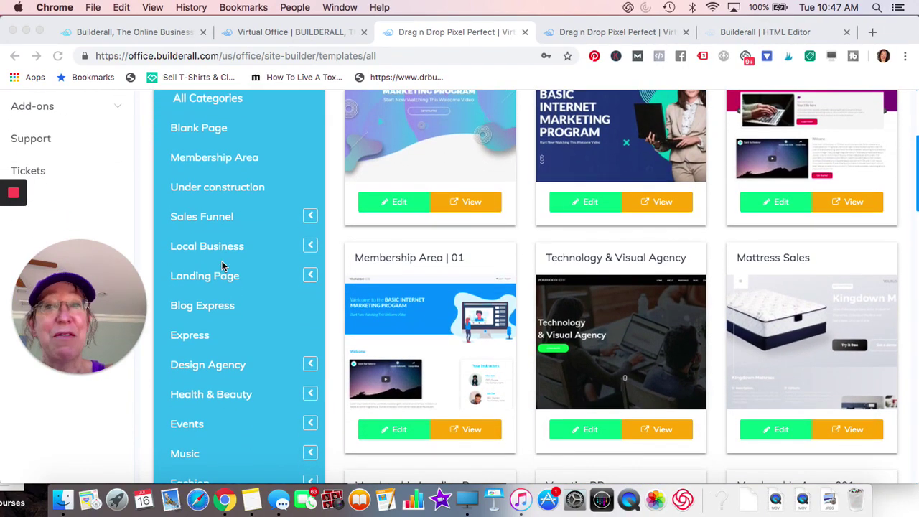
pyautogui.scroll(-1, 222, 266)
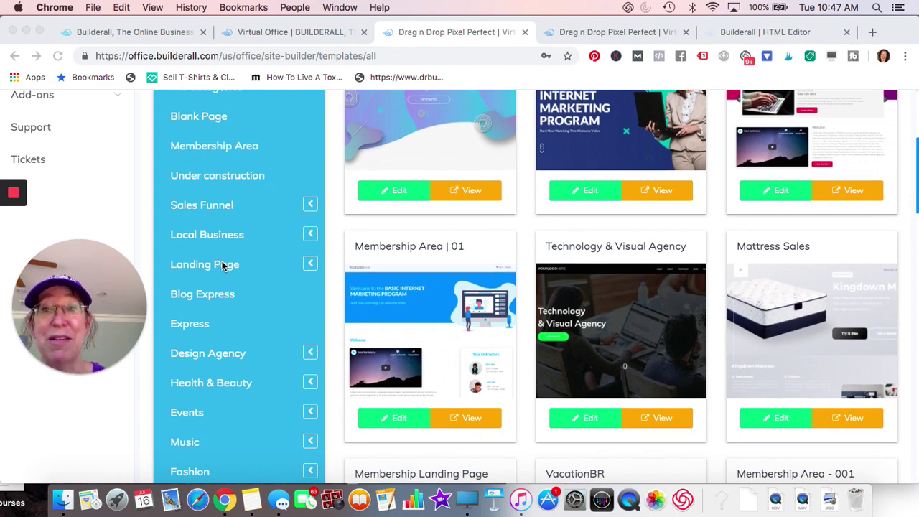
pyautogui.scroll(-2, 223, 266)
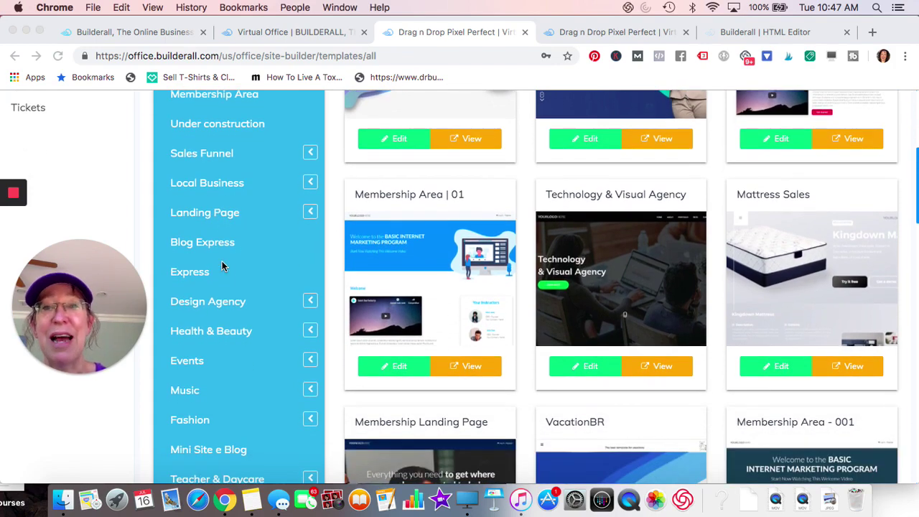
pyautogui.scroll(-2, 222, 266)
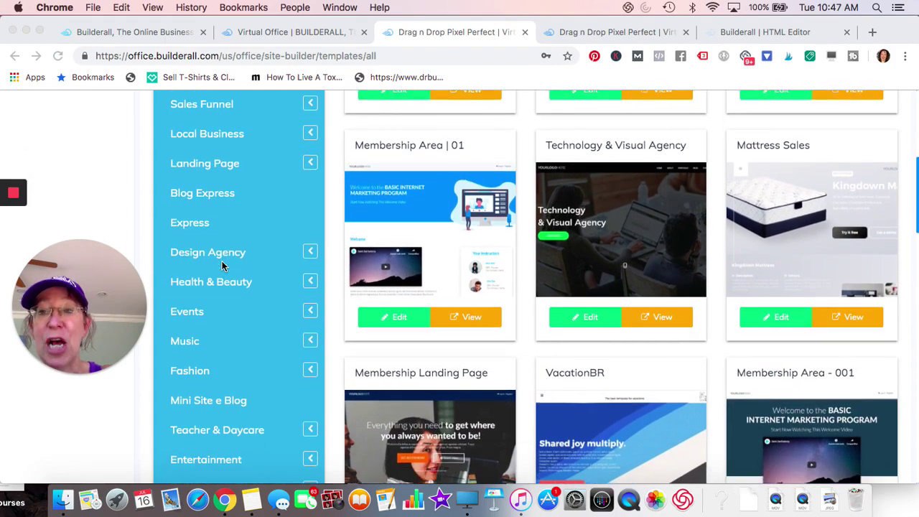
pyautogui.scroll(-5, 221, 265)
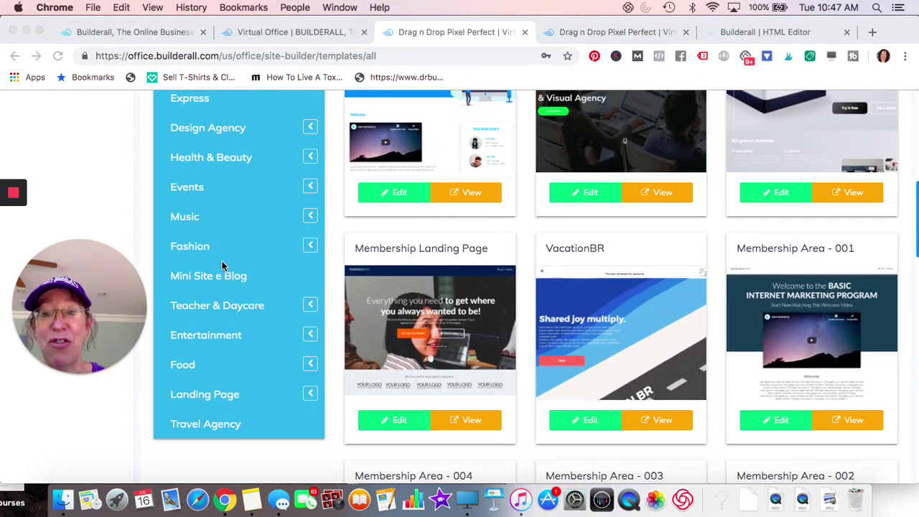
pyautogui.scroll(10, 556, 291)
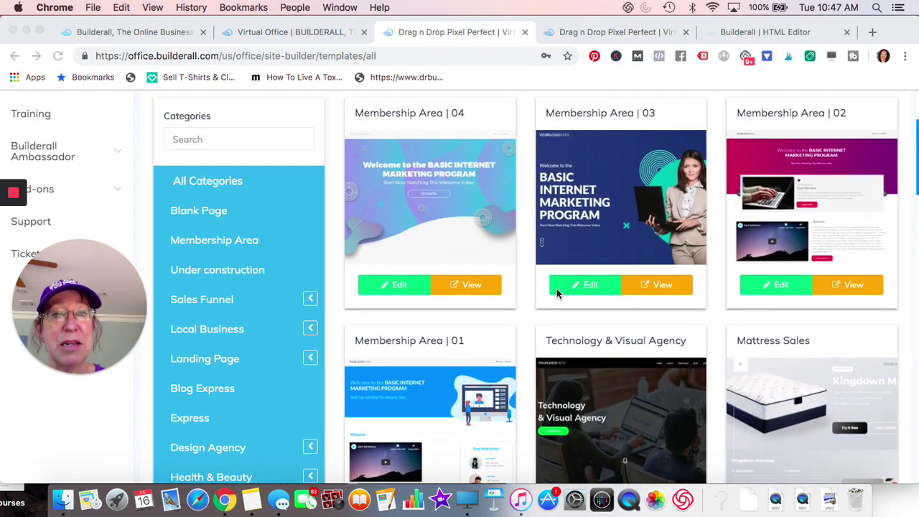
# Step: Scroll down the template gallery until the Service Limousine Express card appears
pyautogui.scroll(-3, 556, 293)
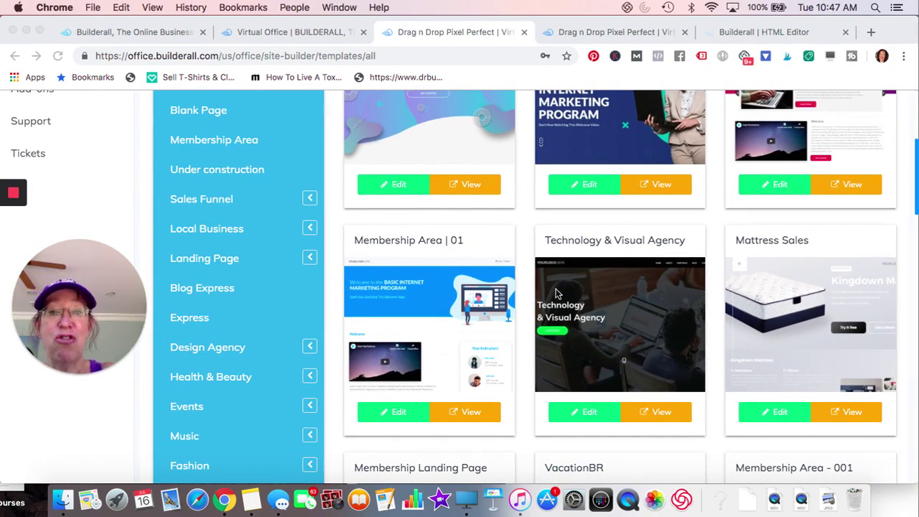
pyautogui.scroll(-3, 556, 292)
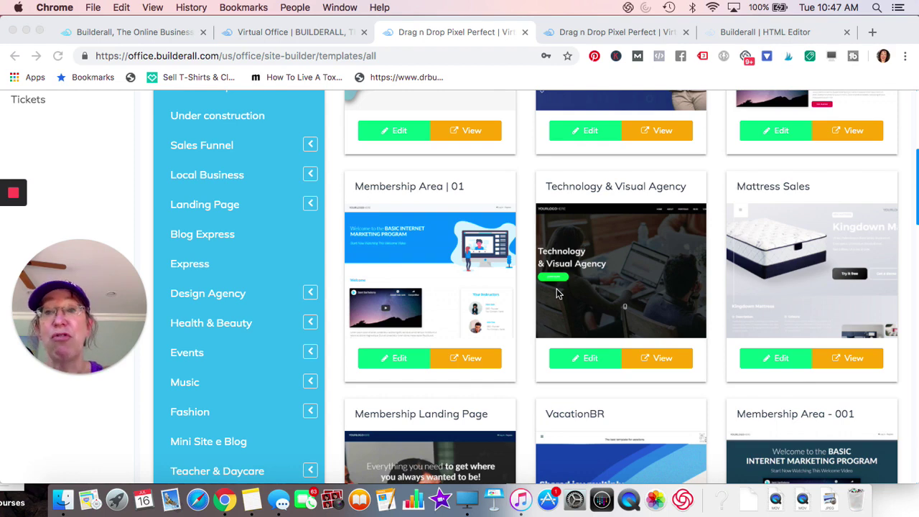
pyautogui.scroll(-1, 556, 292)
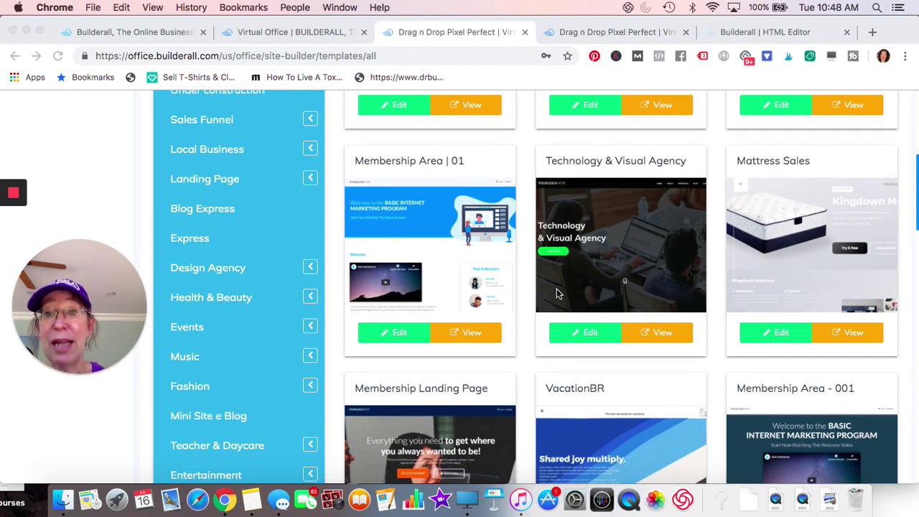
pyautogui.scroll(-1, 557, 294)
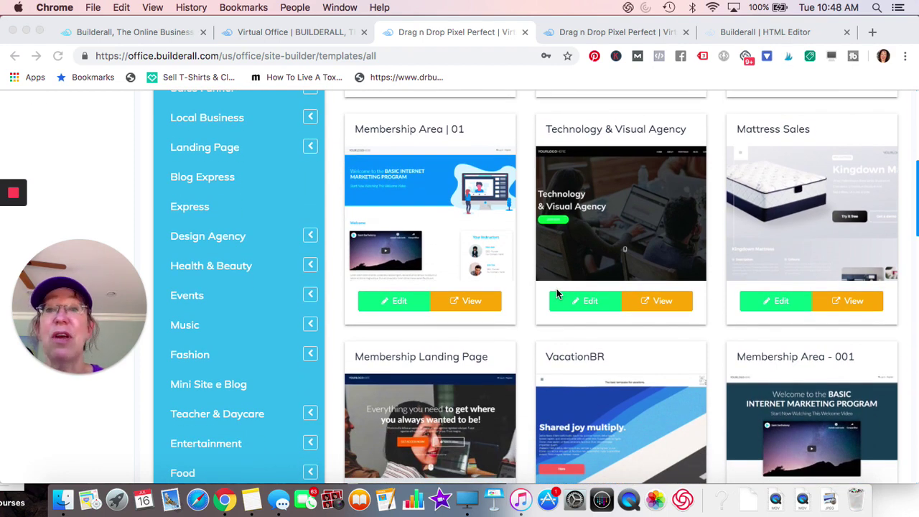
pyautogui.scroll(-10, 556, 290)
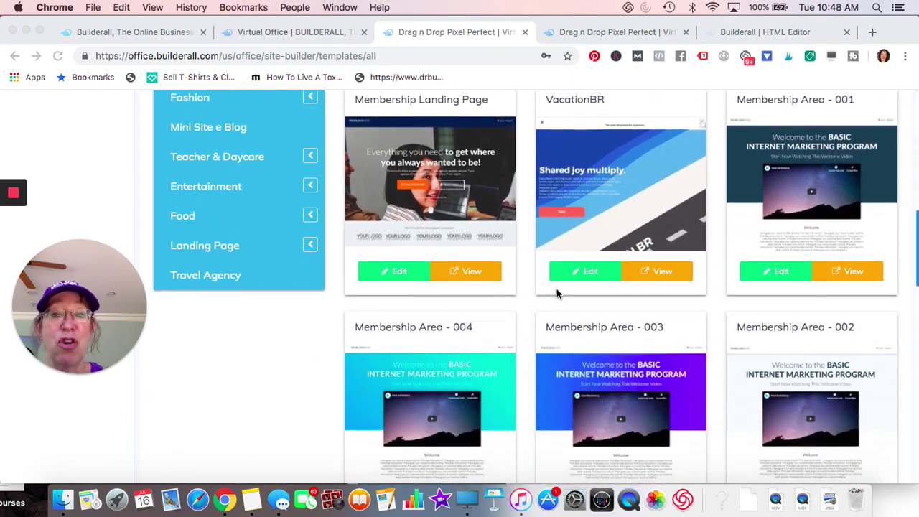
pyautogui.scroll(-15, 556, 293)
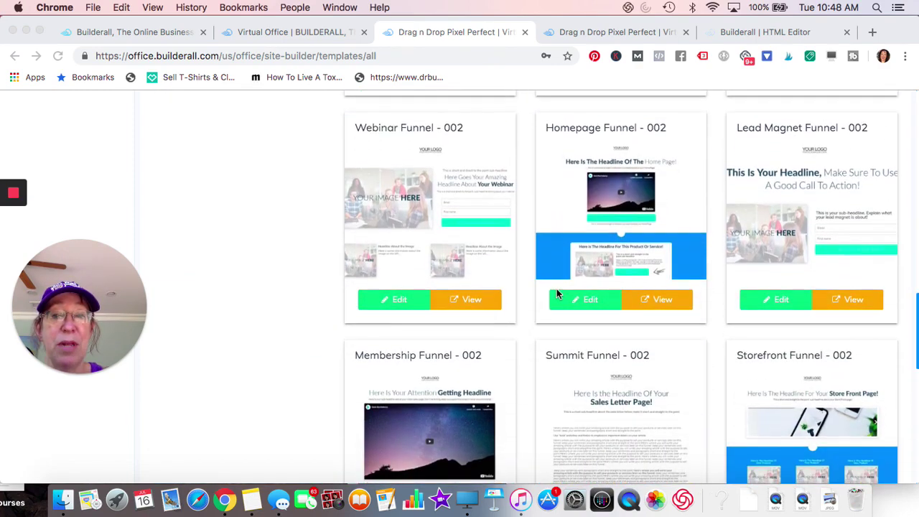
pyautogui.scroll(-10, 556, 293)
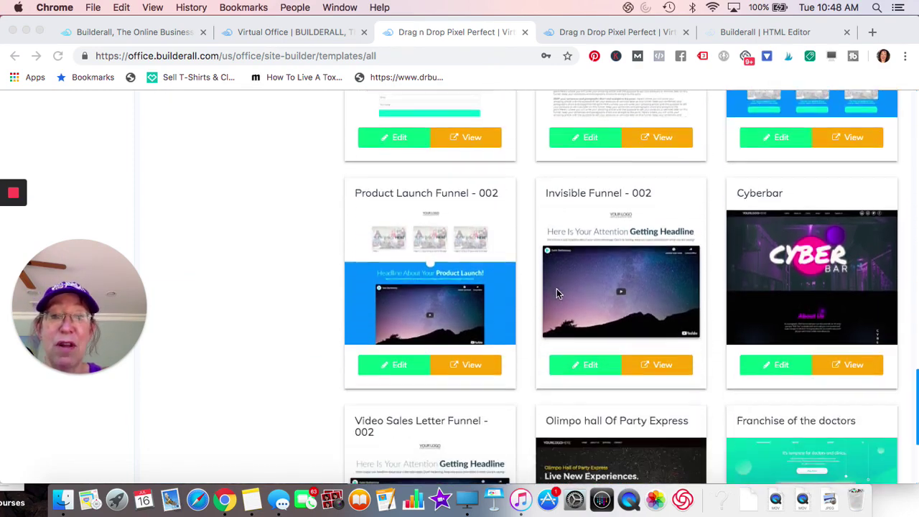
pyautogui.scroll(-8, 556, 293)
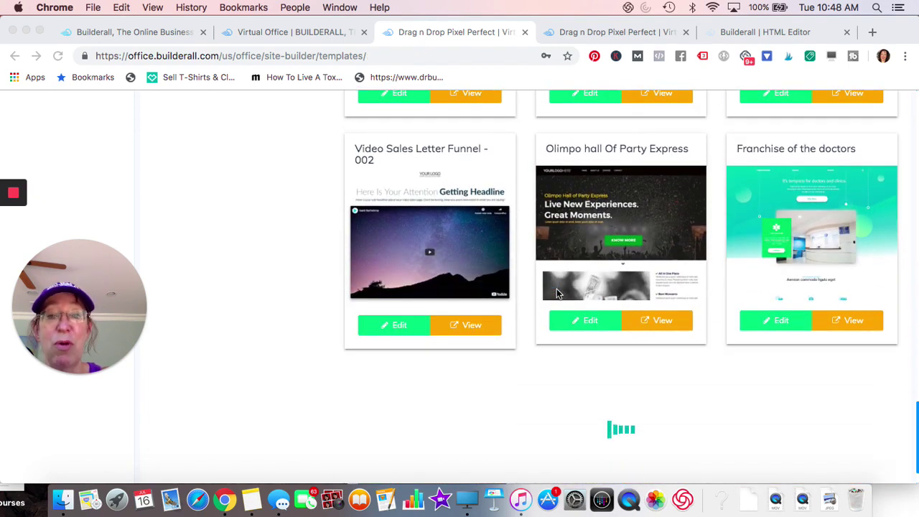
pyautogui.scroll(-5, 549, 325)
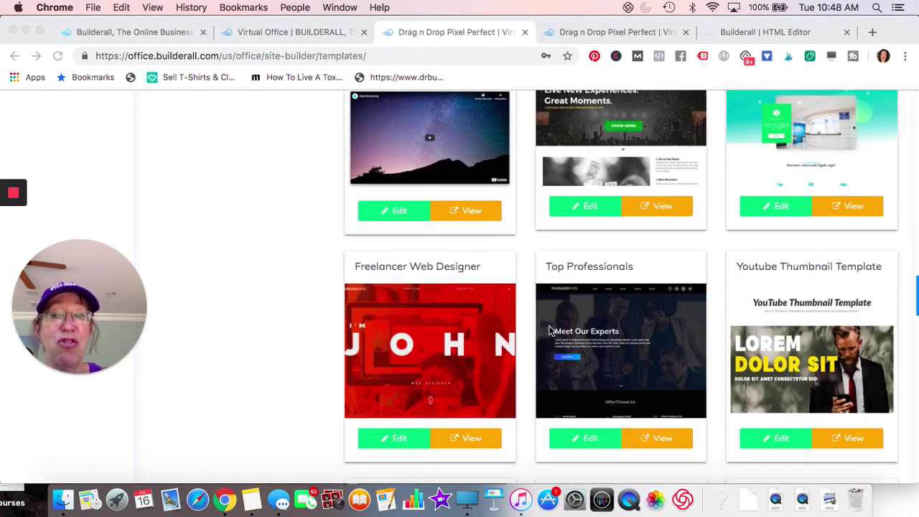
pyautogui.scroll(-9, 549, 329)
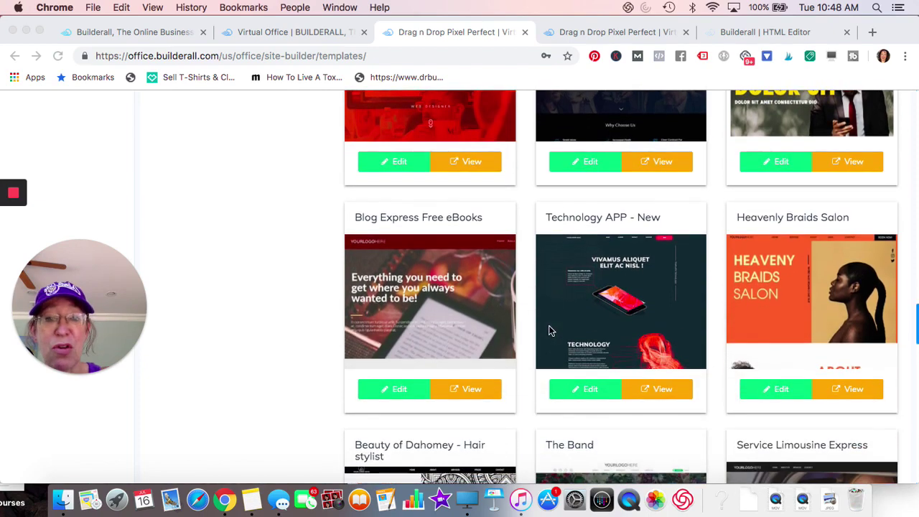
pyautogui.scroll(-4, 548, 327)
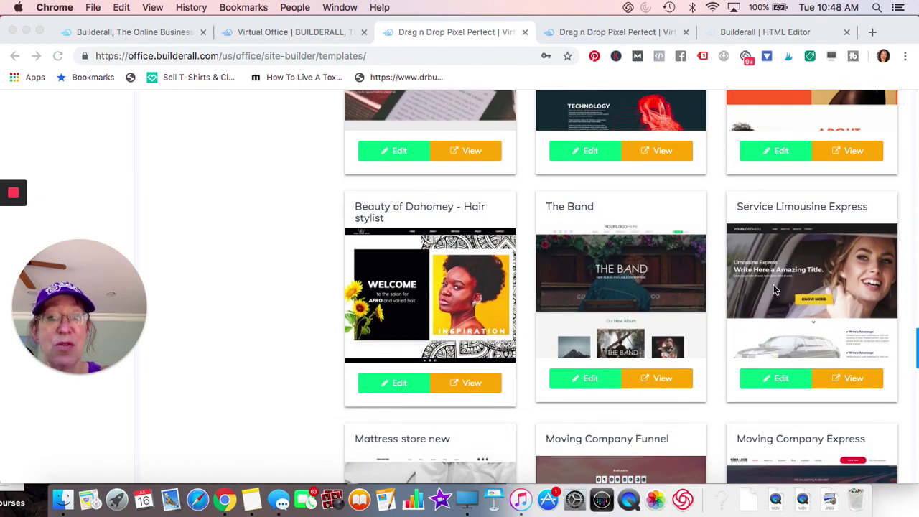
pyautogui.scroll(-2, 774, 288)
pyautogui.scroll(4, 774, 287)
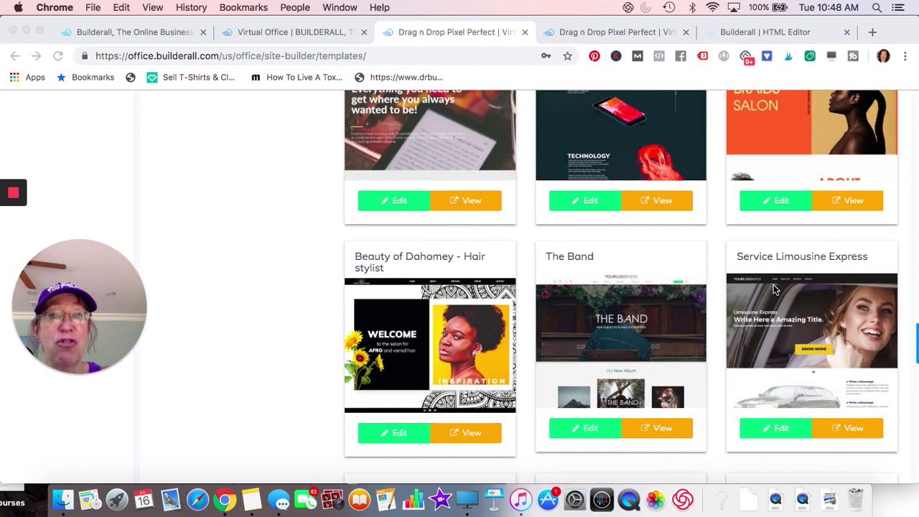
pyautogui.click(597, 31)
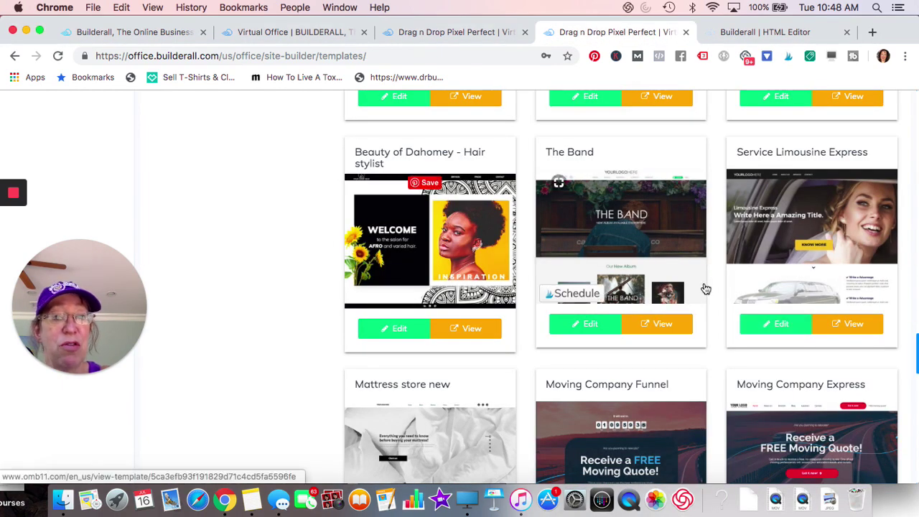
pyautogui.click(780, 322)
pyautogui.click(762, 34)
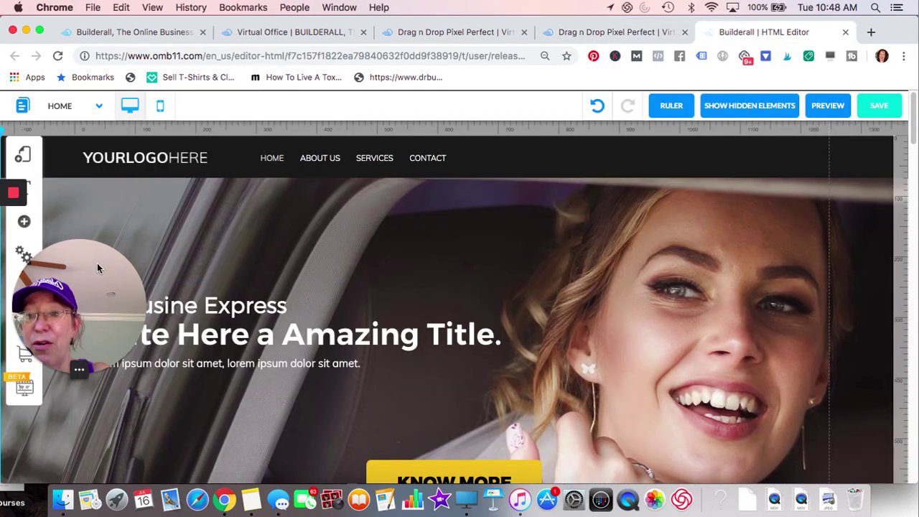
pyautogui.moveTo(99, 369); pyautogui.dragTo(140, 468)
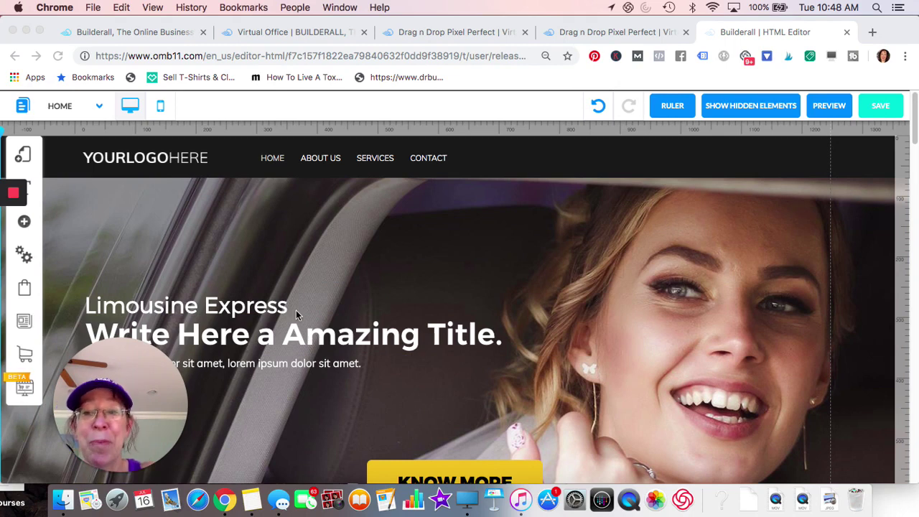
pyautogui.click(24, 156)
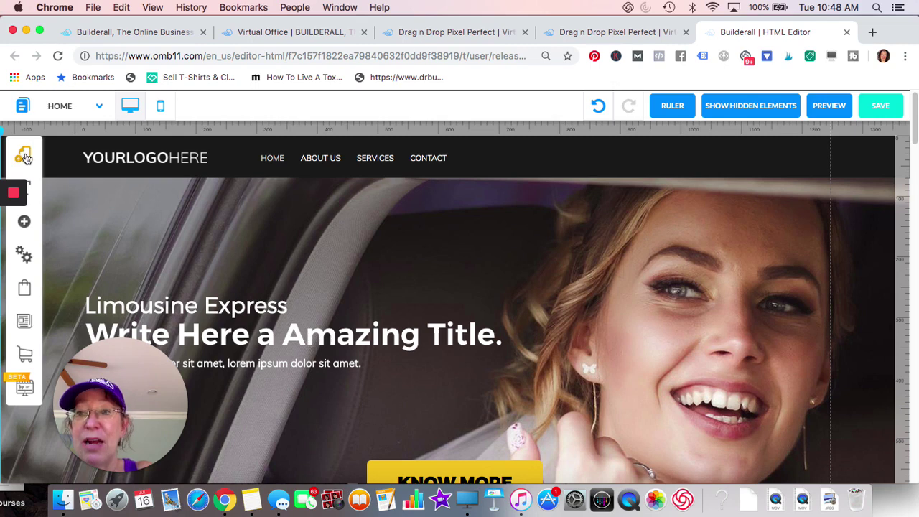
# Step: Open the Limousine Express layout from Layouts to list its Home, About Us, Services, Contact pages
pyautogui.click(23, 156)
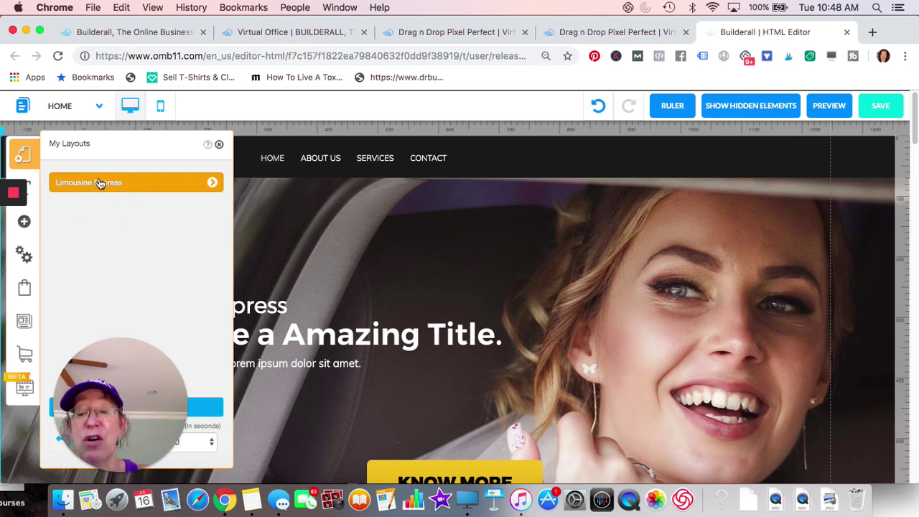
pyautogui.click(211, 183)
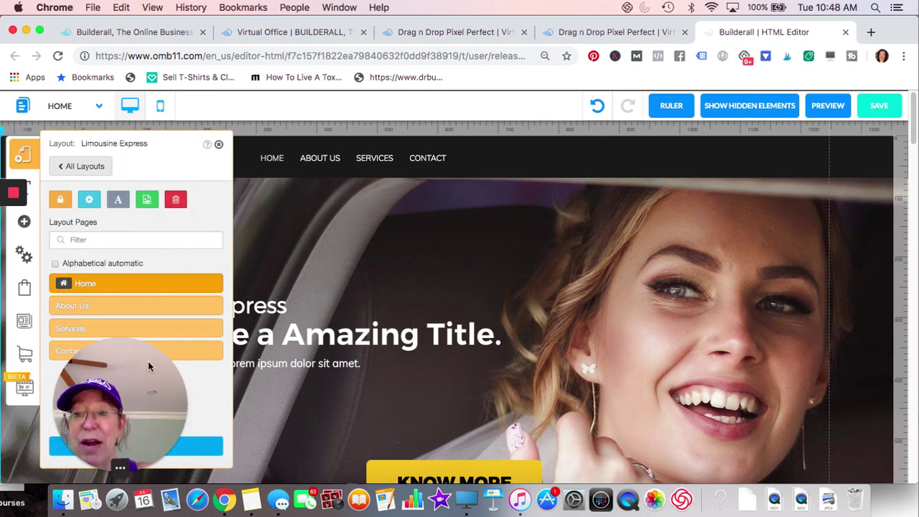
pyautogui.moveTo(148, 361); pyautogui.dragTo(314, 419)
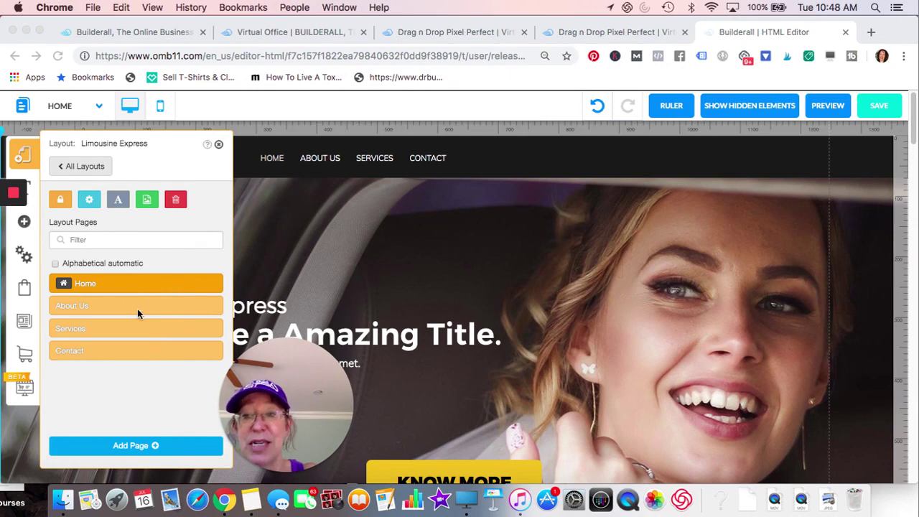
# Step: Look through the Limousine Express Settings and SEO fields, then close the panel
pyautogui.click(87, 205)
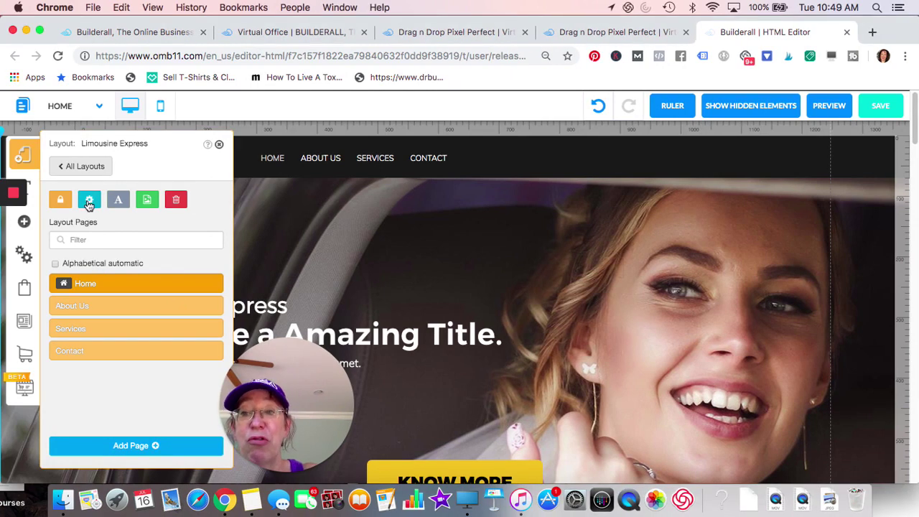
pyautogui.click(89, 203)
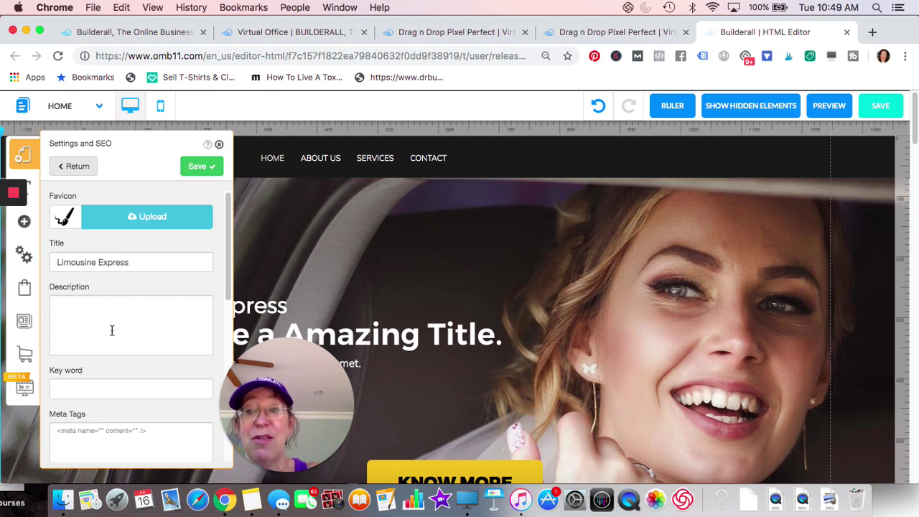
pyautogui.scroll(-2, 111, 329)
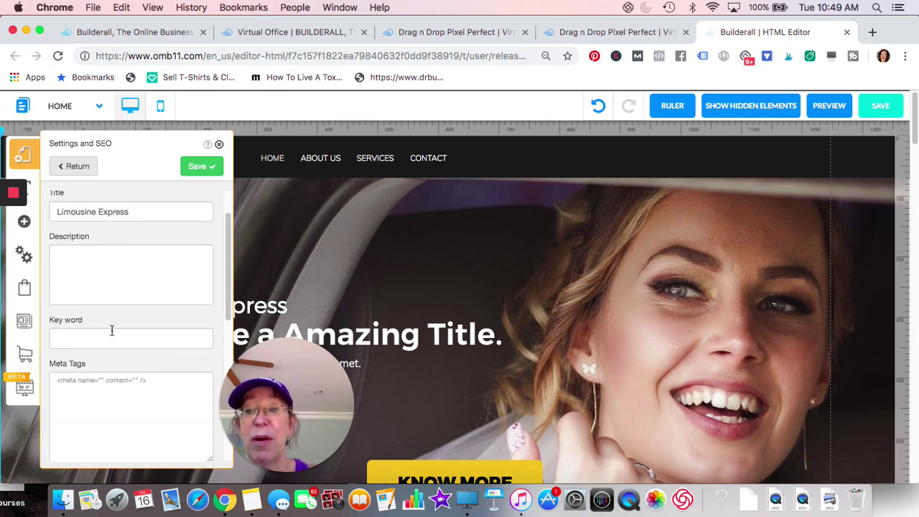
pyautogui.scroll(-2, 111, 329)
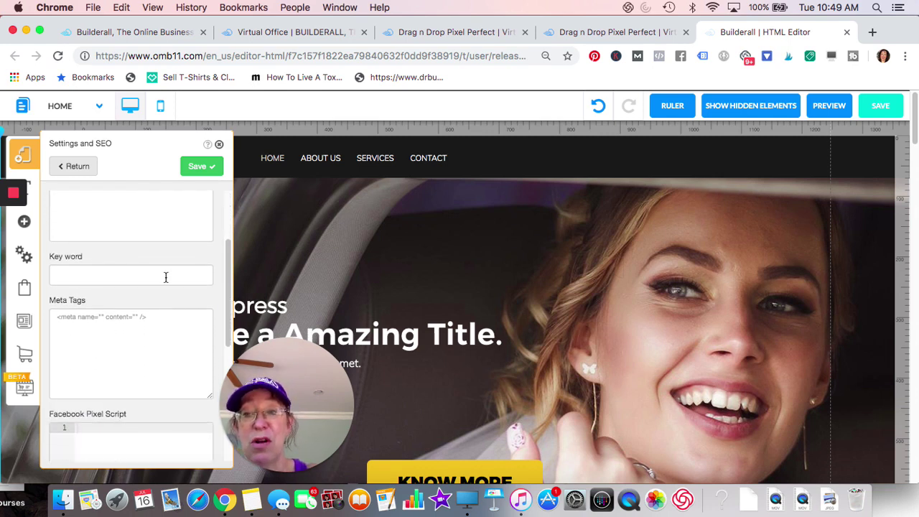
pyautogui.scroll(-3, 136, 348)
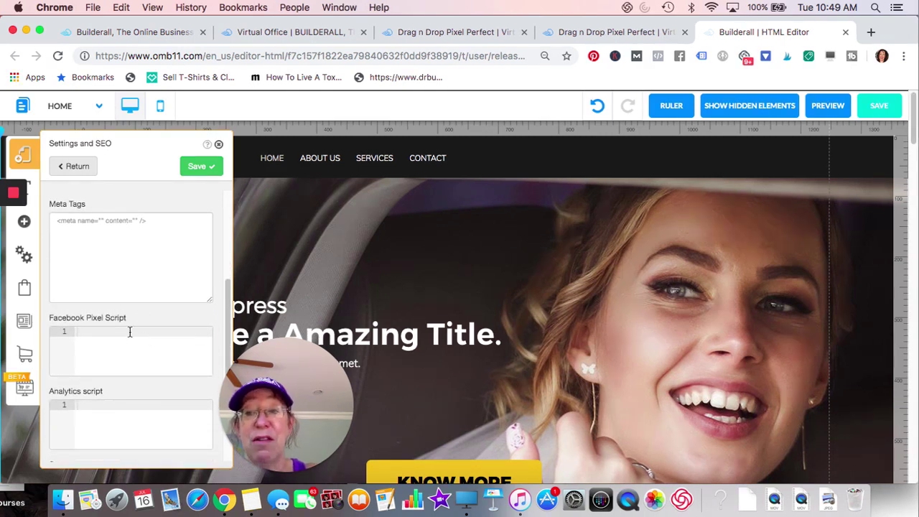
pyautogui.scroll(-2, 130, 337)
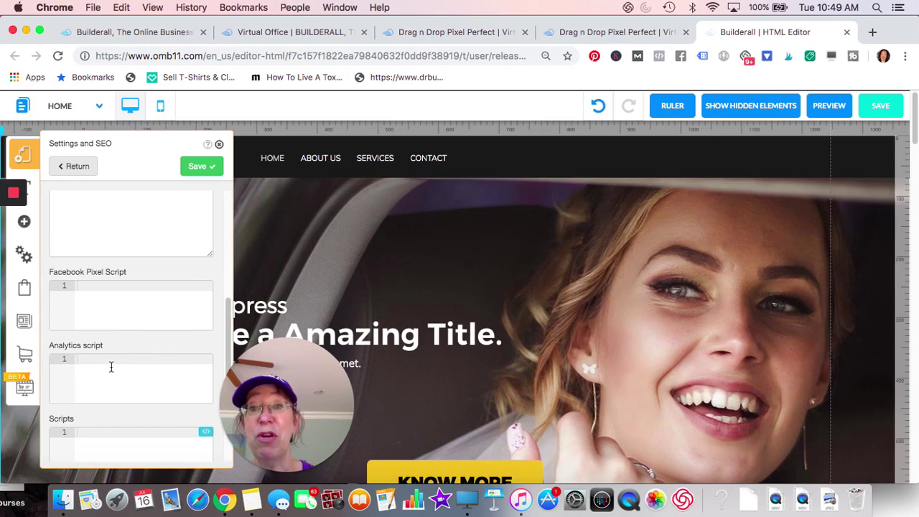
pyautogui.scroll(-1, 112, 366)
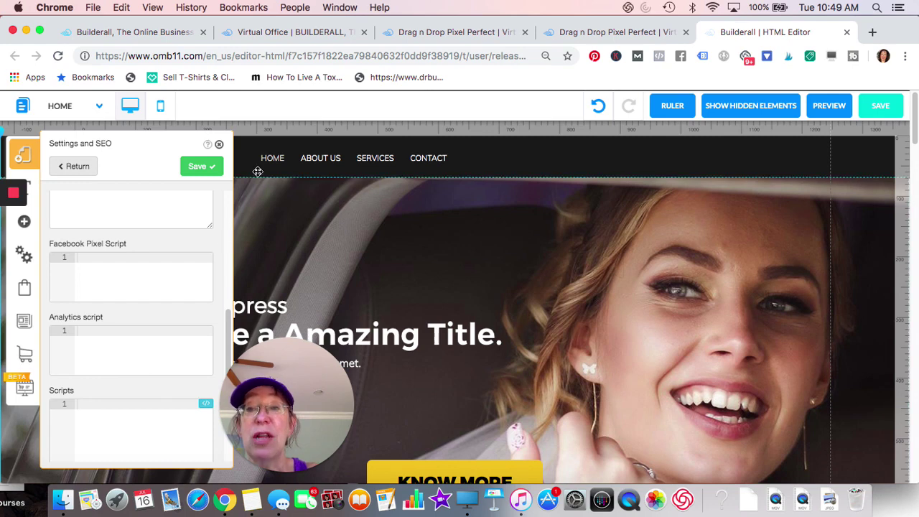
pyautogui.click(219, 146)
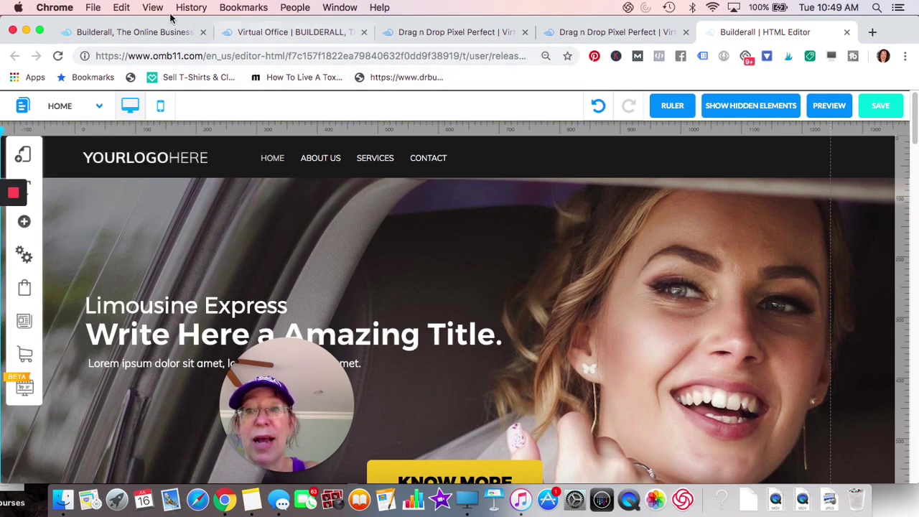
# Step: Open Customize fonts and bring up the H3 style: Montserrat Light, desktop size 35
pyautogui.moveTo(50, 24); pyautogui.dragTo(74, 26)
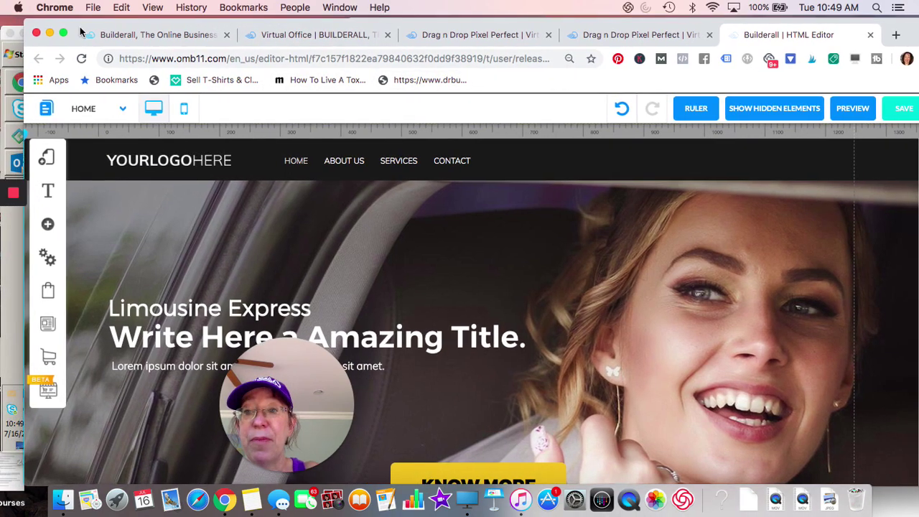
pyautogui.click(47, 190)
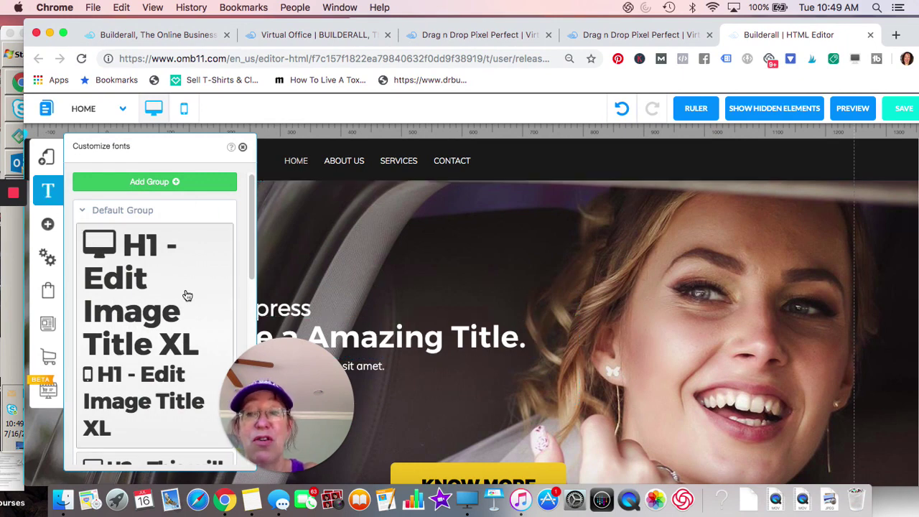
pyautogui.scroll(-3, 185, 293)
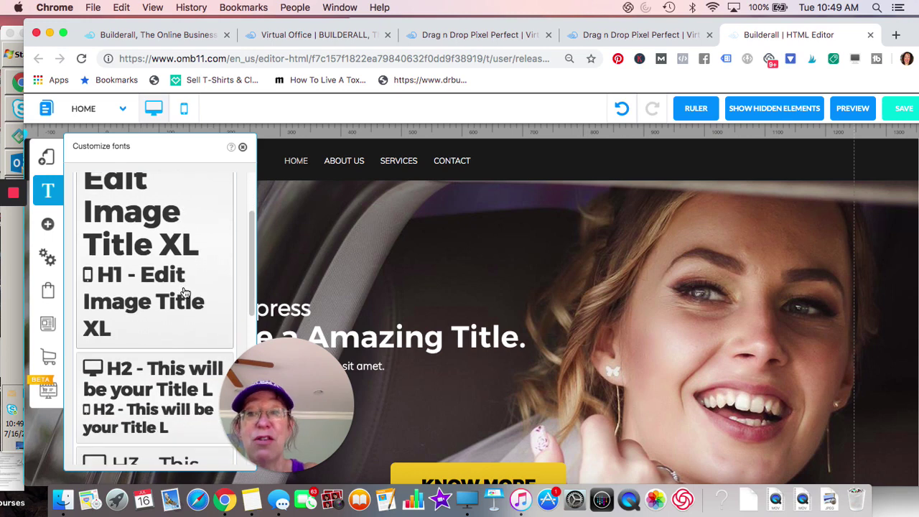
pyautogui.moveTo(325, 384); pyautogui.dragTo(878, 469)
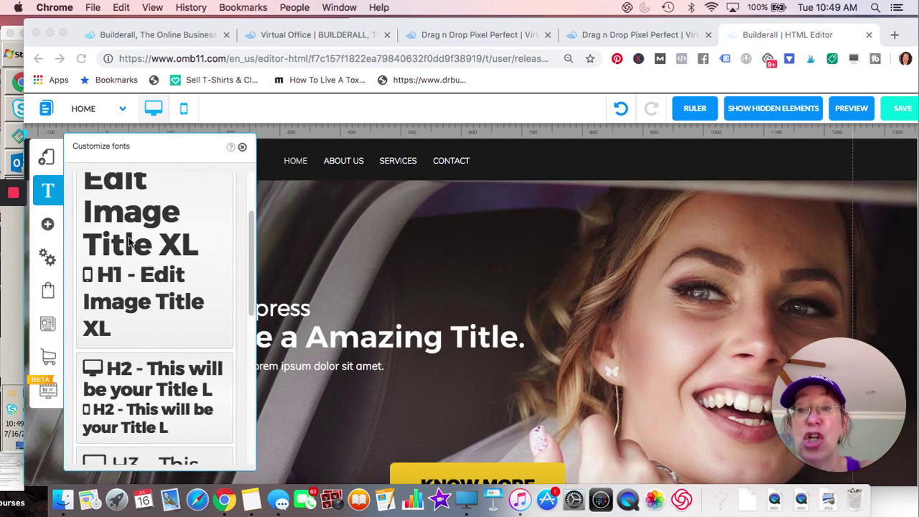
pyautogui.scroll(-3, 121, 346)
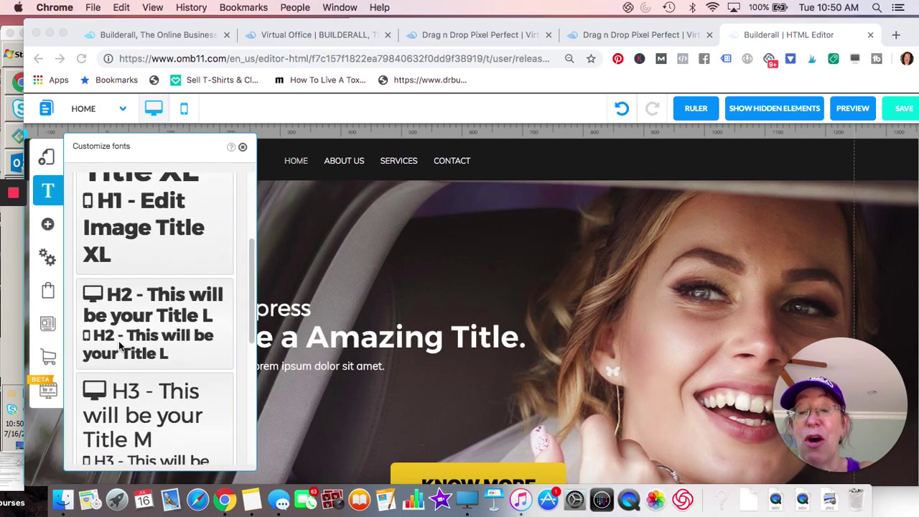
pyautogui.scroll(-4, 121, 346)
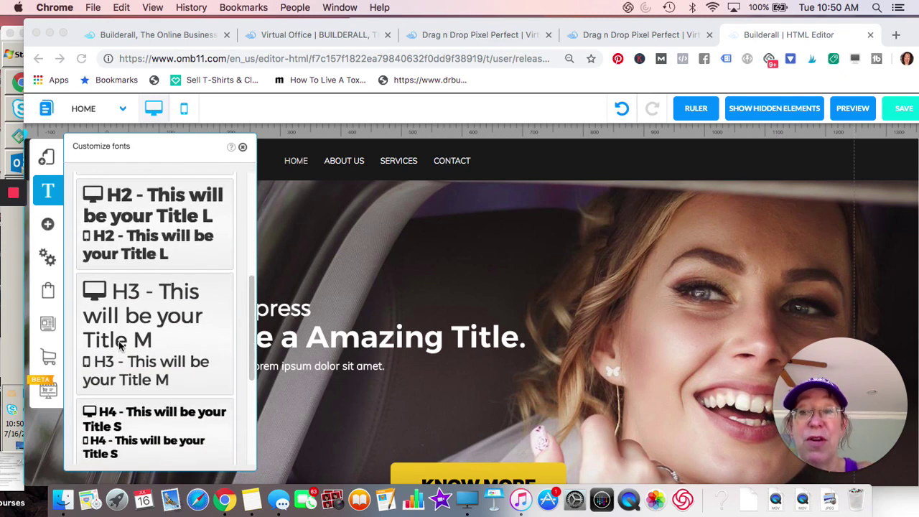
pyautogui.scroll(5, 121, 346)
pyautogui.scroll(-2, 120, 346)
pyautogui.scroll(-3, 121, 346)
pyautogui.click(151, 345)
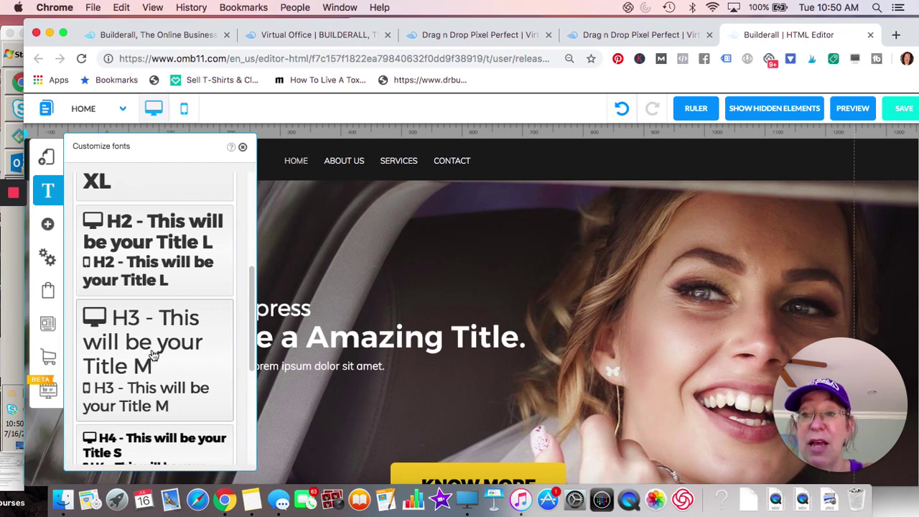
pyautogui.click(146, 357)
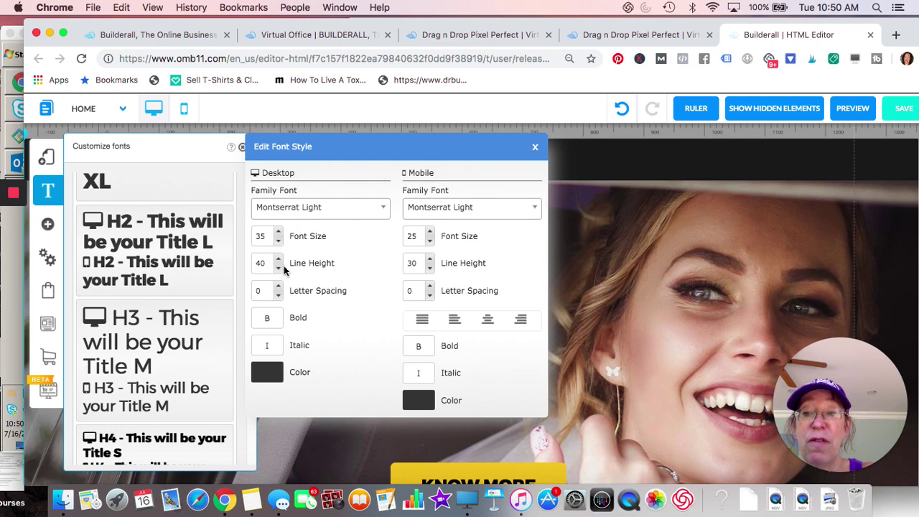
# Step: Browse the Desktop Family Font list, then close it and the H3 dialog, keeping Montserrat Light
pyautogui.click(386, 210)
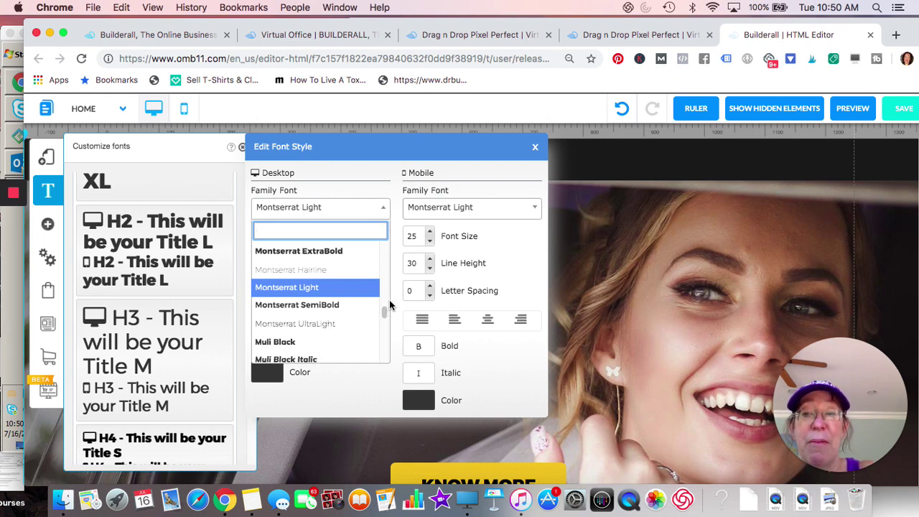
pyautogui.scroll(5, 390, 305)
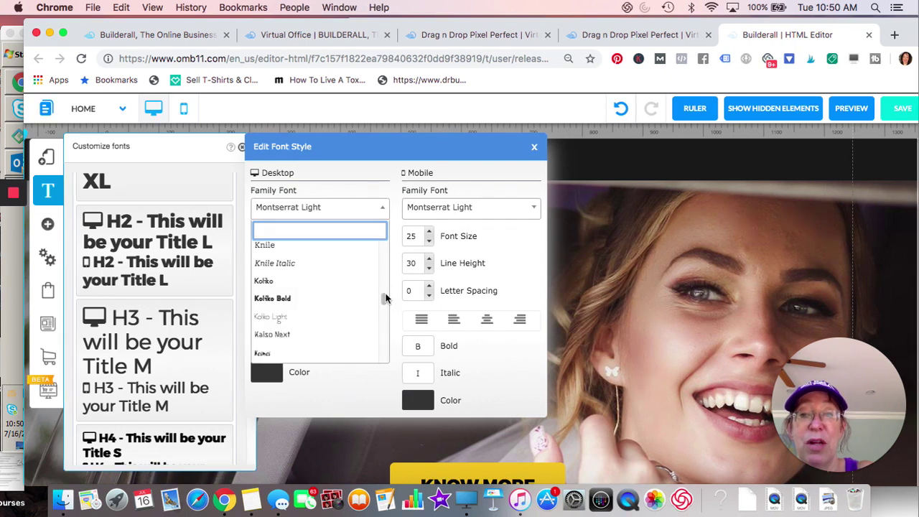
pyautogui.scroll(3, 385, 300)
pyautogui.moveTo(384, 287); pyautogui.dragTo(385, 273)
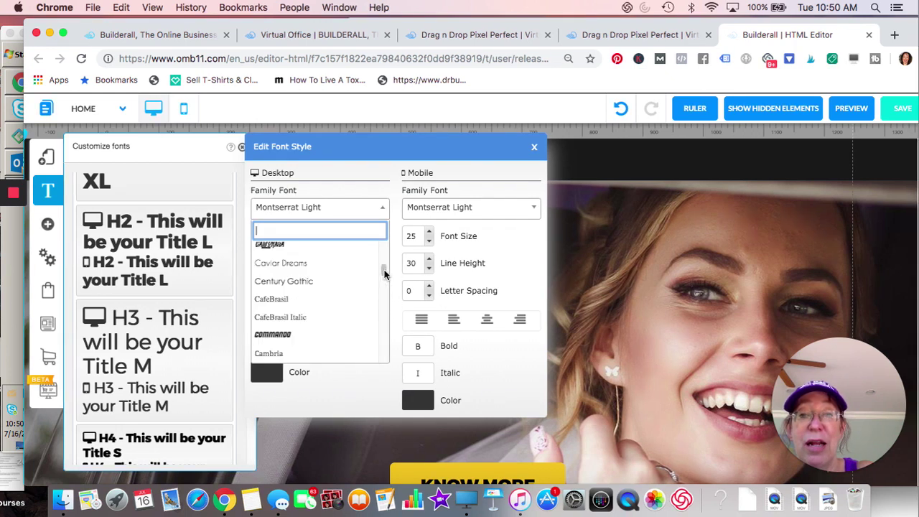
pyautogui.scroll(3, 378, 262)
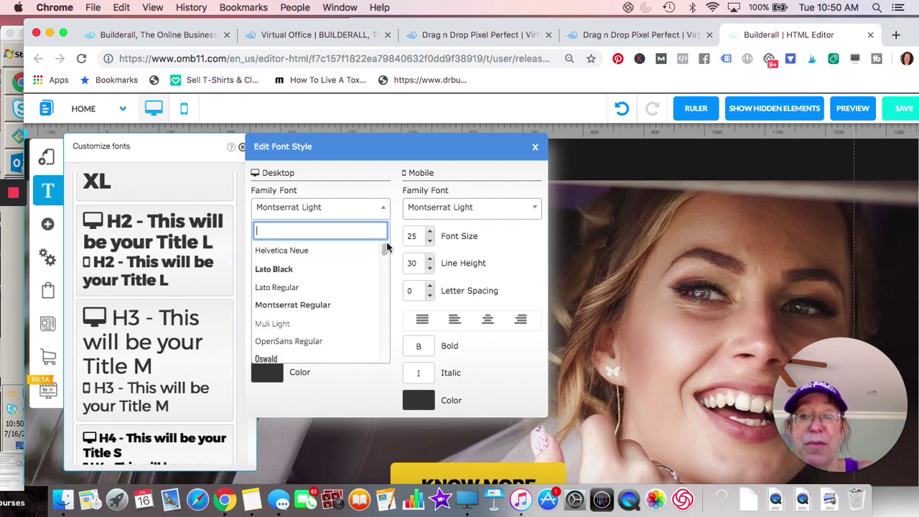
pyautogui.moveTo(386, 248); pyautogui.dragTo(386, 328)
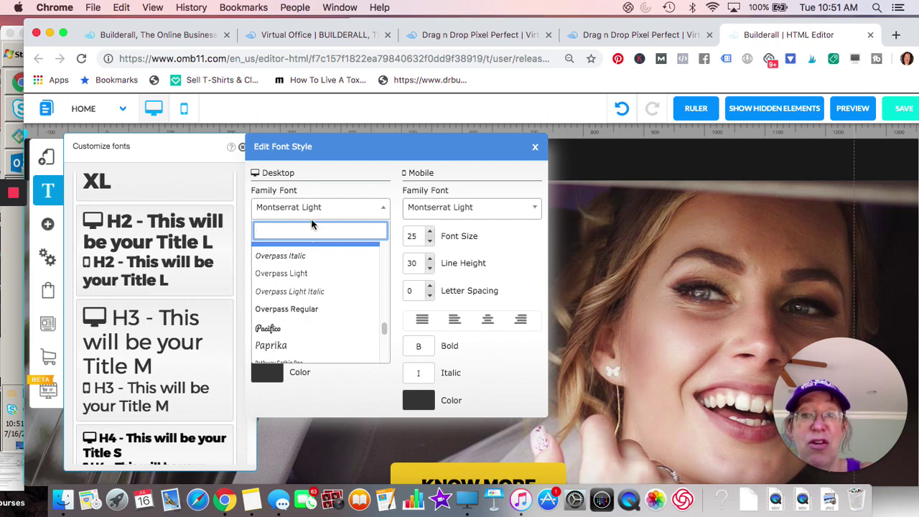
pyautogui.click(535, 147)
pyautogui.click(535, 146)
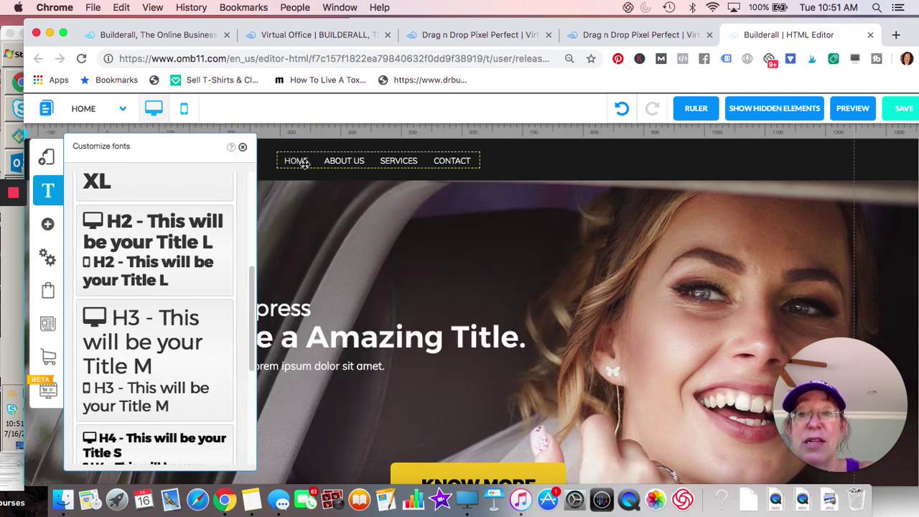
# Step: Close the fonts panel and delete the Lorem ipsum paragraph under the hero headline
pyautogui.click(243, 147)
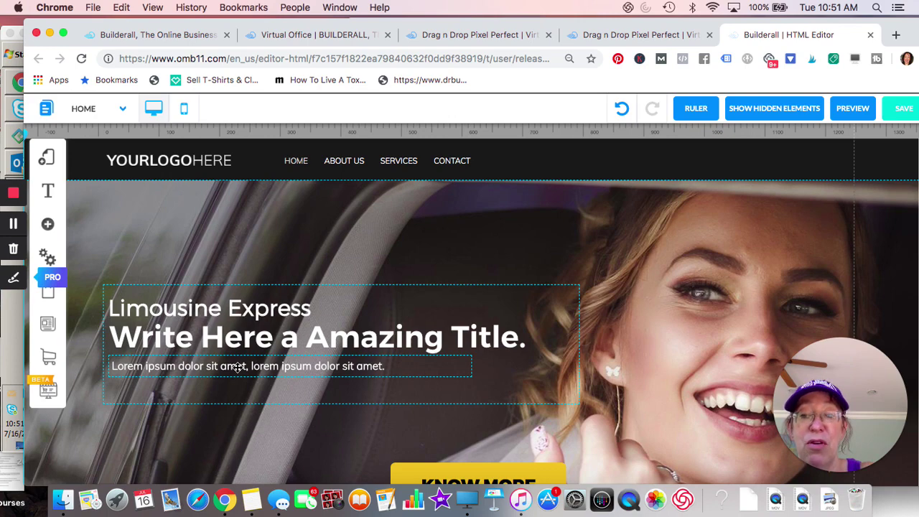
pyautogui.click(238, 368)
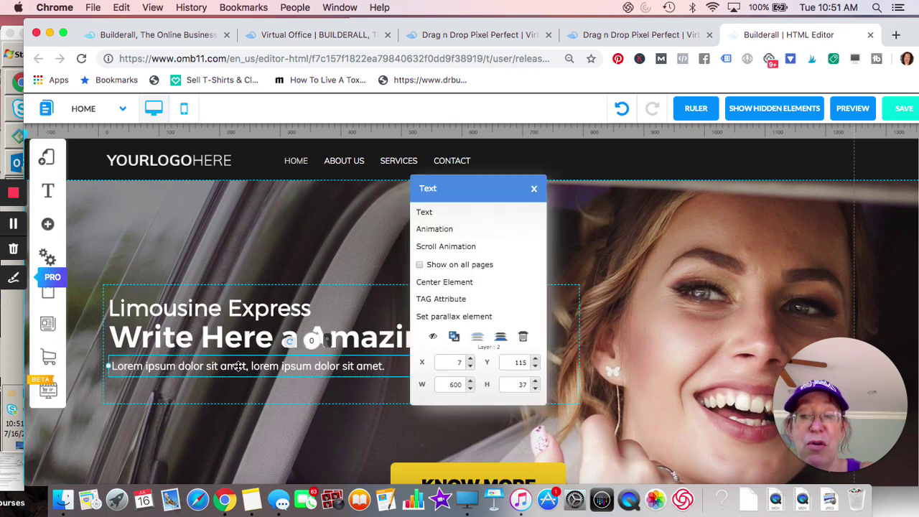
pyautogui.click(522, 339)
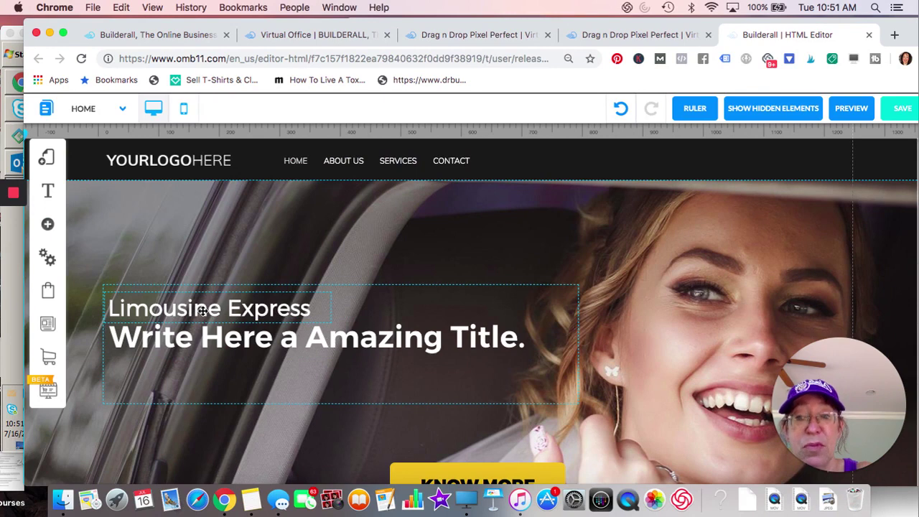
# Step: Inspect the Limousine Express heading's text formatting and font list, closing without changes
pyautogui.click(179, 319)
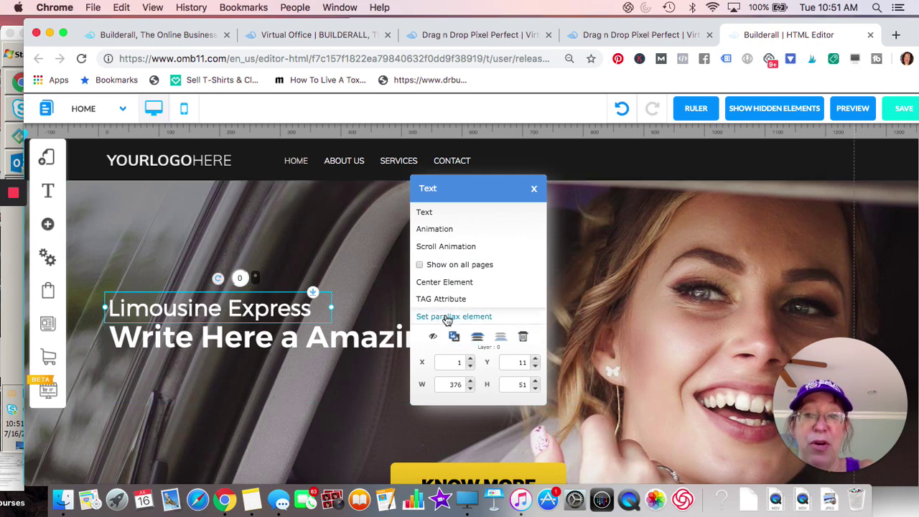
pyautogui.click(426, 214)
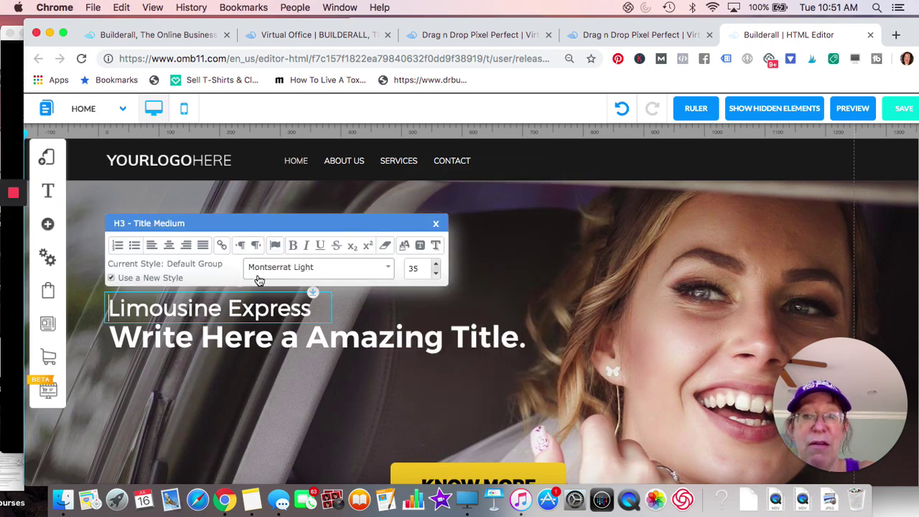
pyautogui.click(388, 271)
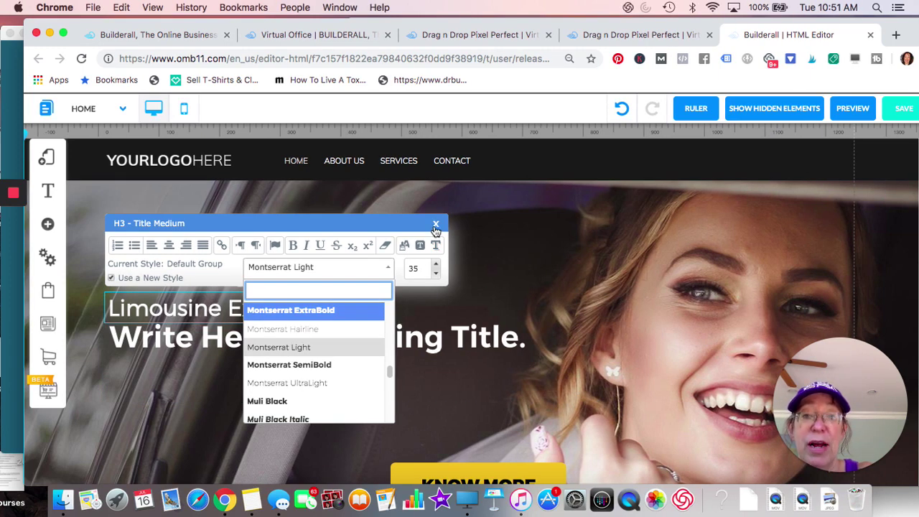
pyautogui.click(435, 226)
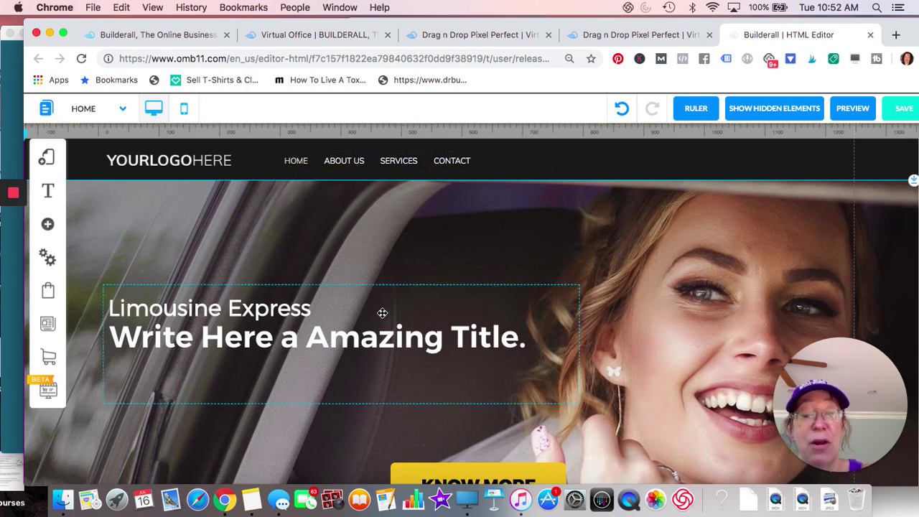
pyautogui.scroll(-3, 382, 313)
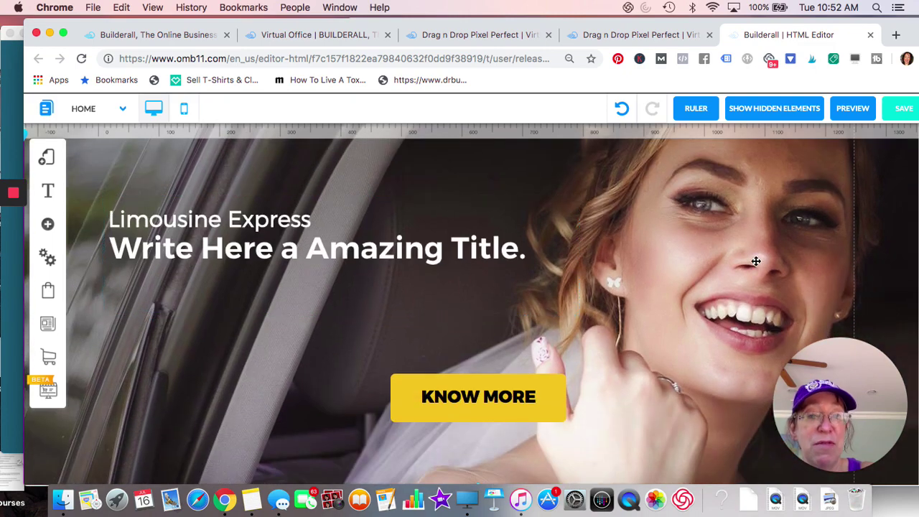
pyautogui.click(698, 231)
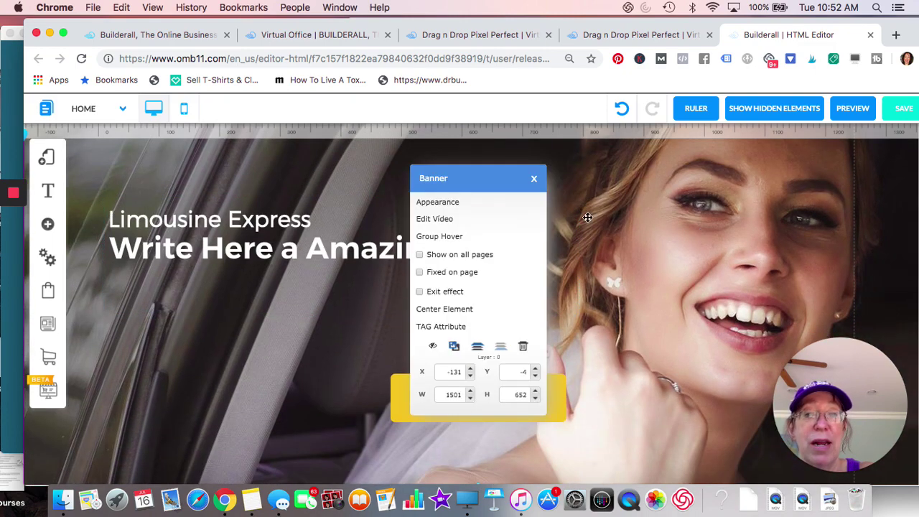
pyautogui.click(457, 206)
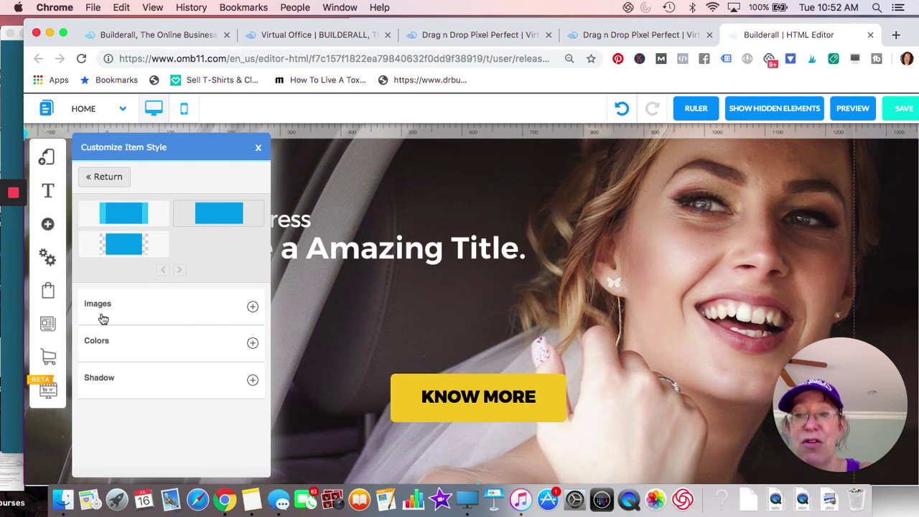
pyautogui.click(253, 308)
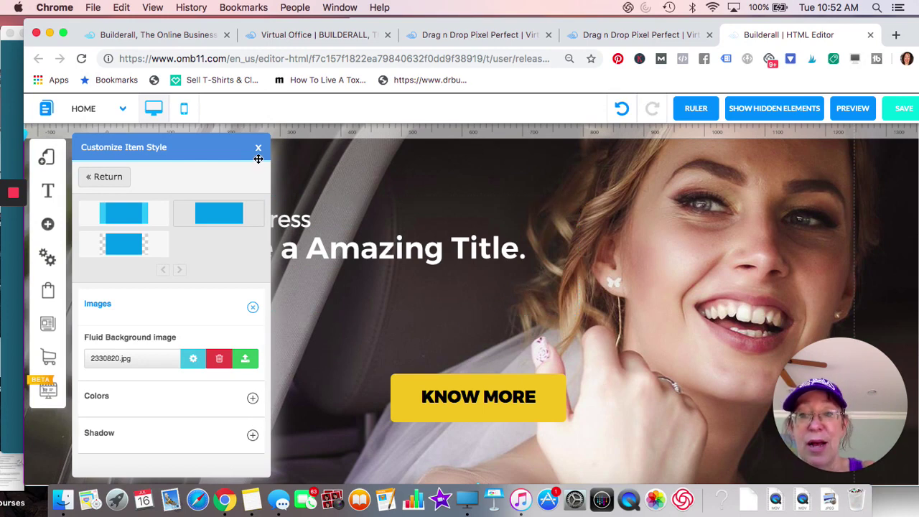
pyautogui.click(259, 149)
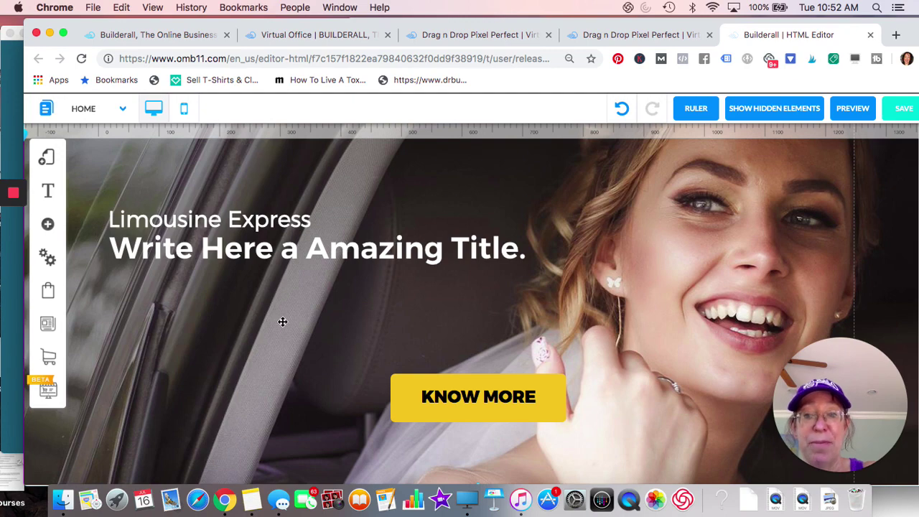
pyautogui.scroll(-4, 282, 321)
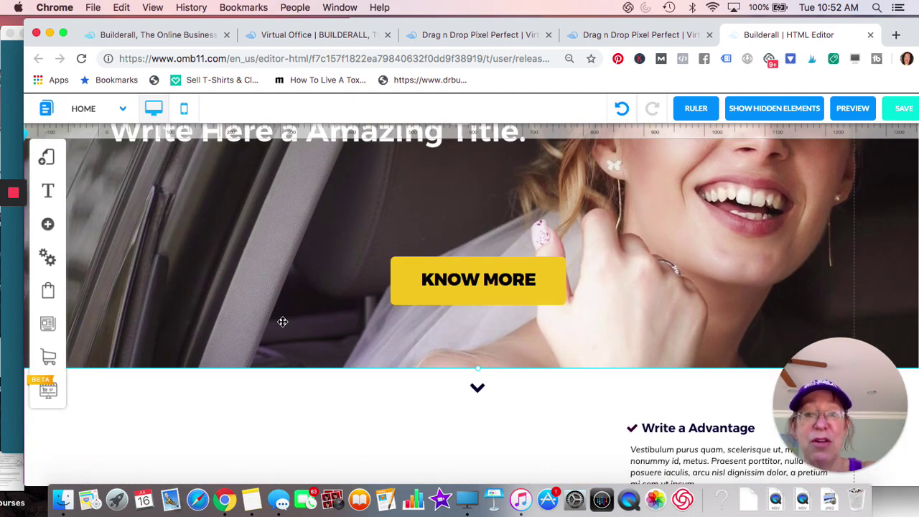
# Step: Reposition the KNOW MORE button slightly left within the hero banner
pyautogui.click(472, 290)
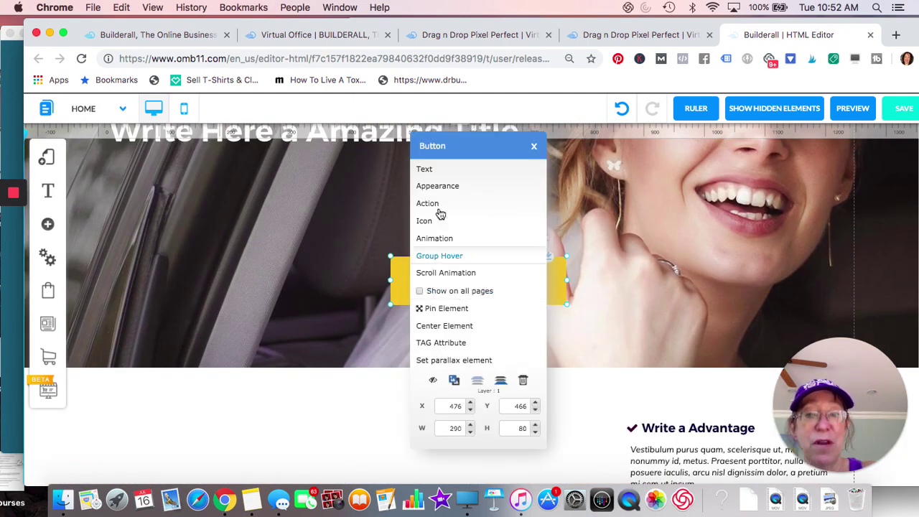
pyautogui.click(288, 290)
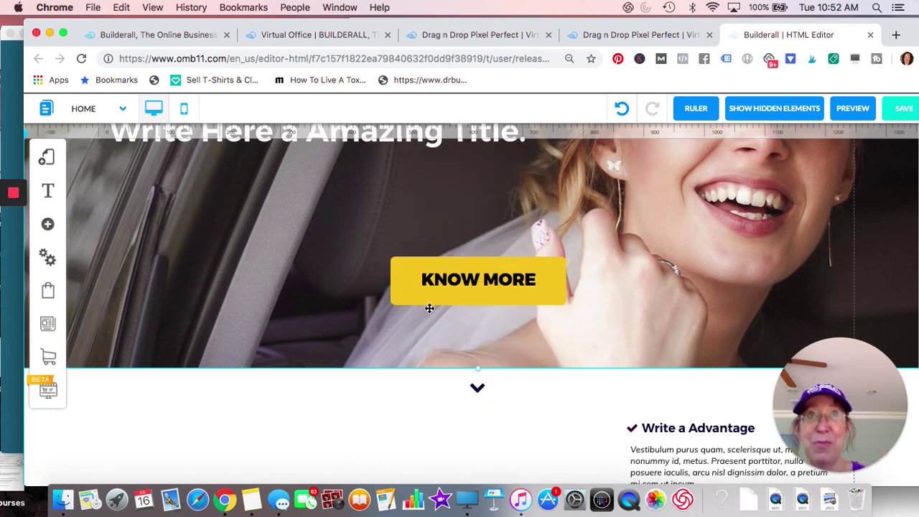
pyautogui.moveTo(429, 308); pyautogui.dragTo(290, 281)
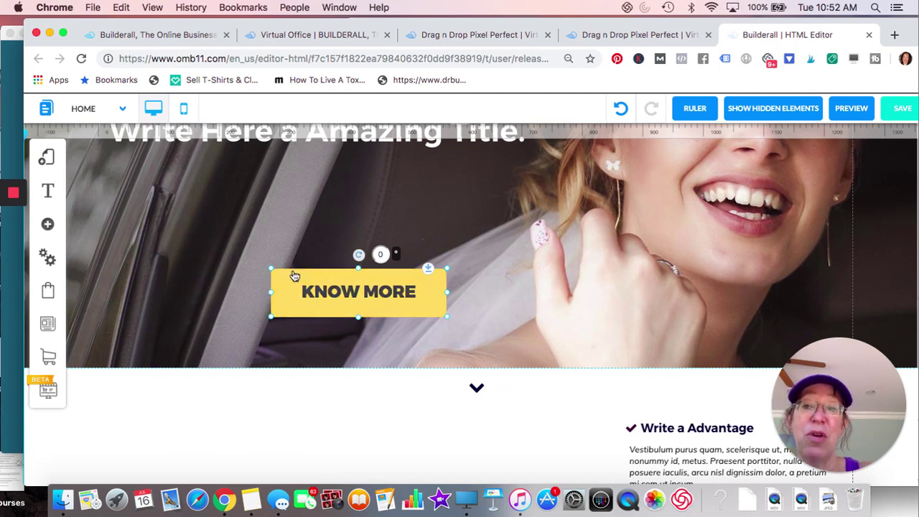
pyautogui.click(242, 241)
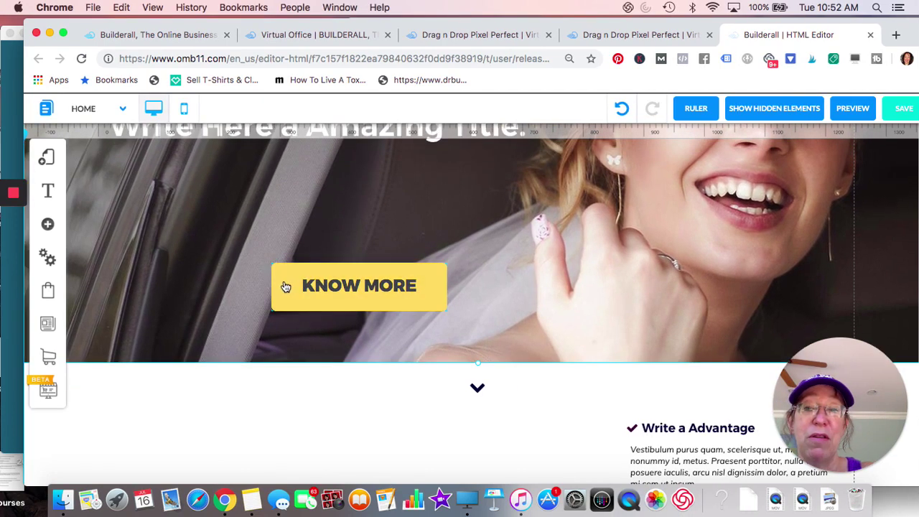
pyautogui.click(284, 286)
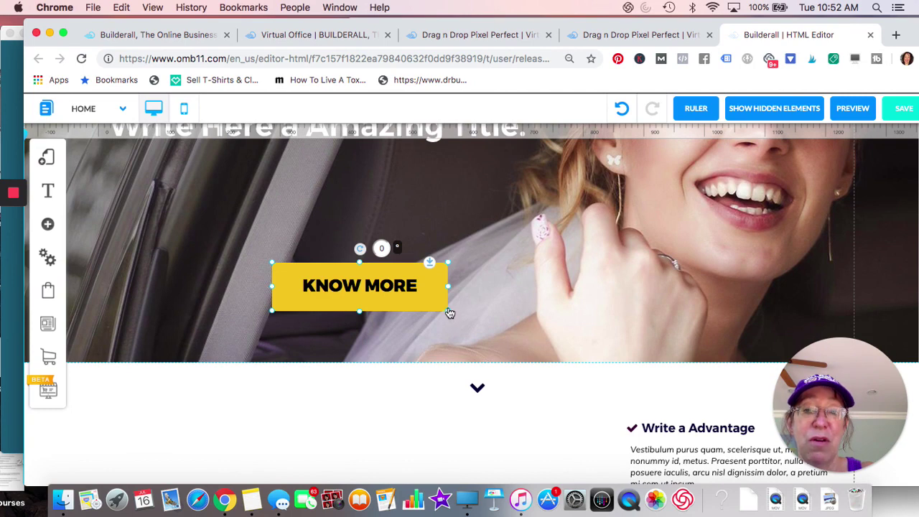
pyautogui.moveTo(448, 307); pyautogui.dragTo(558, 310)
pyautogui.click(440, 256)
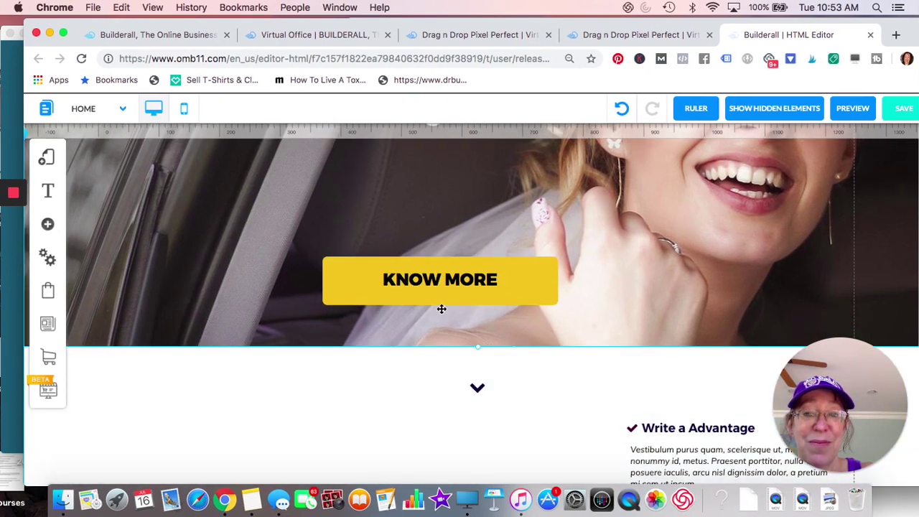
pyautogui.click(437, 297)
pyautogui.moveTo(437, 308)
pyautogui.mouseDown()
pyautogui.moveTo(445, 316)
pyautogui.moveTo(441, 302)
pyautogui.mouseUp()
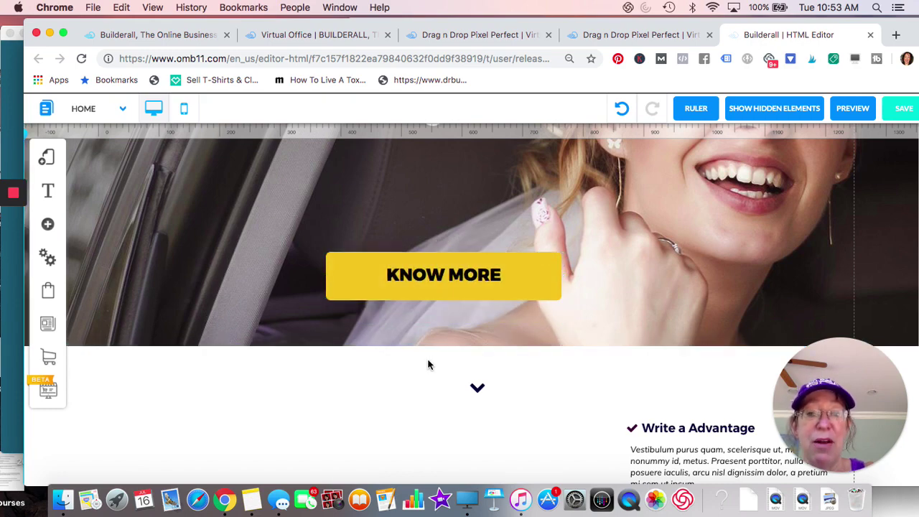
# Step: Drag the limousine picture lower in the advantages section
pyautogui.scroll(-5, 421, 362)
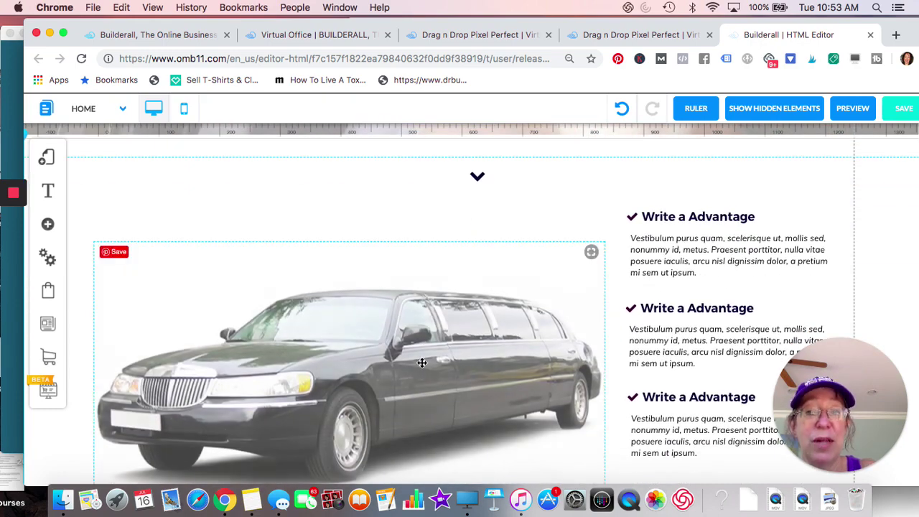
pyautogui.click(388, 338)
pyautogui.moveTo(388, 338); pyautogui.dragTo(404, 461)
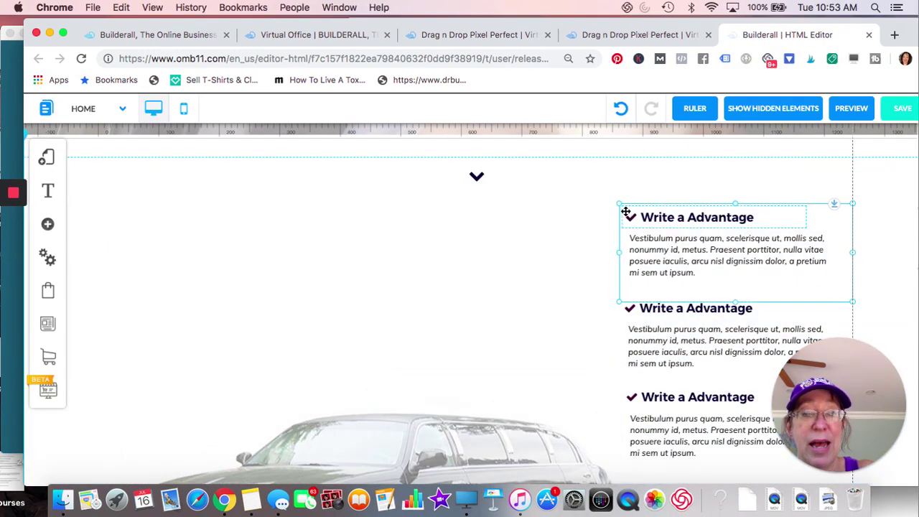
# Step: Drag the first Write a Advantage heading, its paragraph and the empty box leftward out of the column
pyautogui.click(625, 209)
pyautogui.moveTo(667, 217); pyautogui.dragTo(530, 228)
pyautogui.click(648, 248)
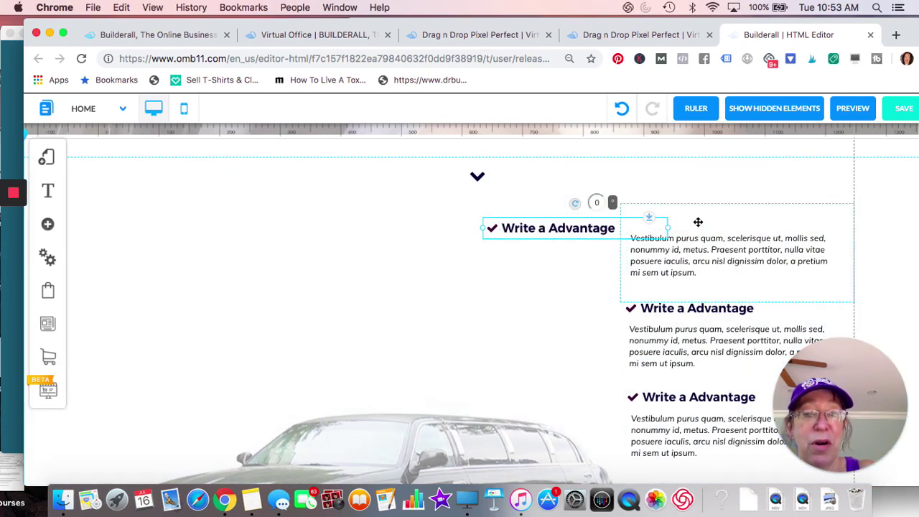
pyautogui.moveTo(679, 221); pyautogui.dragTo(418, 242)
pyautogui.moveTo(501, 260); pyautogui.dragTo(293, 246)
pyautogui.moveTo(417, 264); pyautogui.dragTo(210, 200)
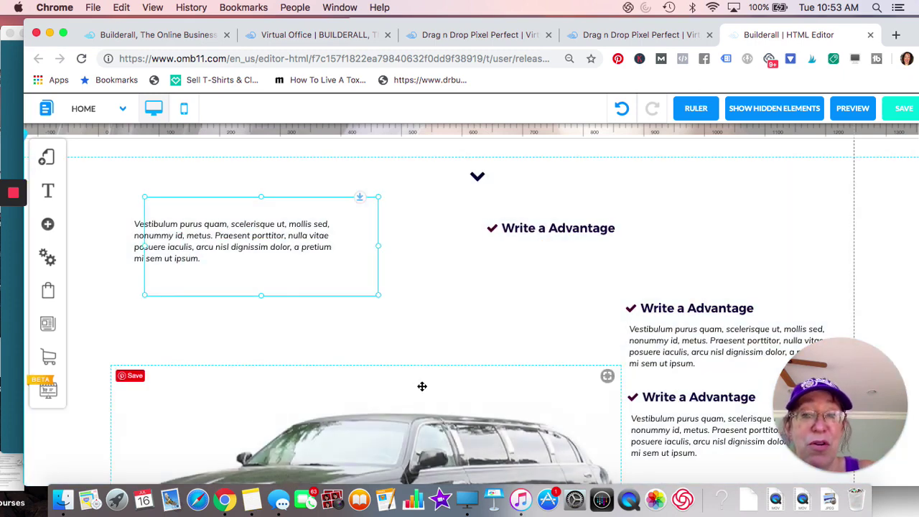
pyautogui.moveTo(423, 386); pyautogui.dragTo(678, 245)
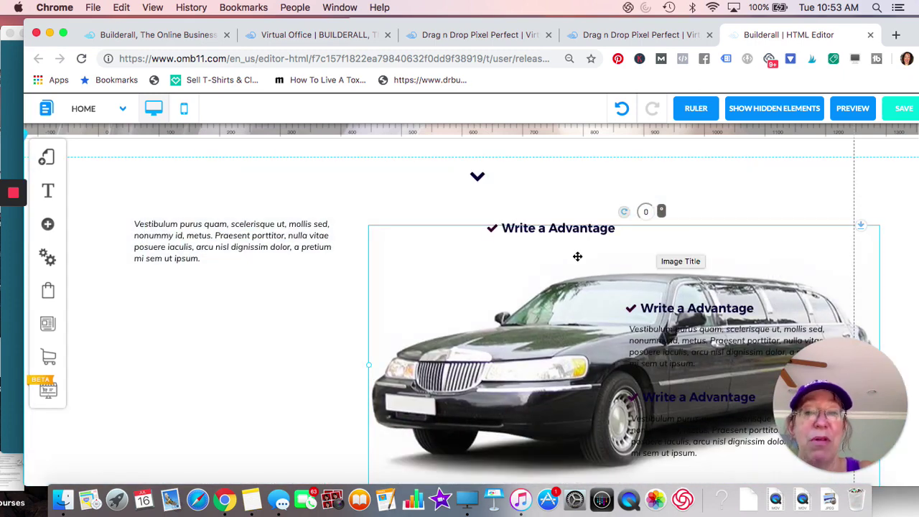
# Step: Drag the limousine picture down, then drop it back into the advantages section
pyautogui.scroll(-5, 557, 267)
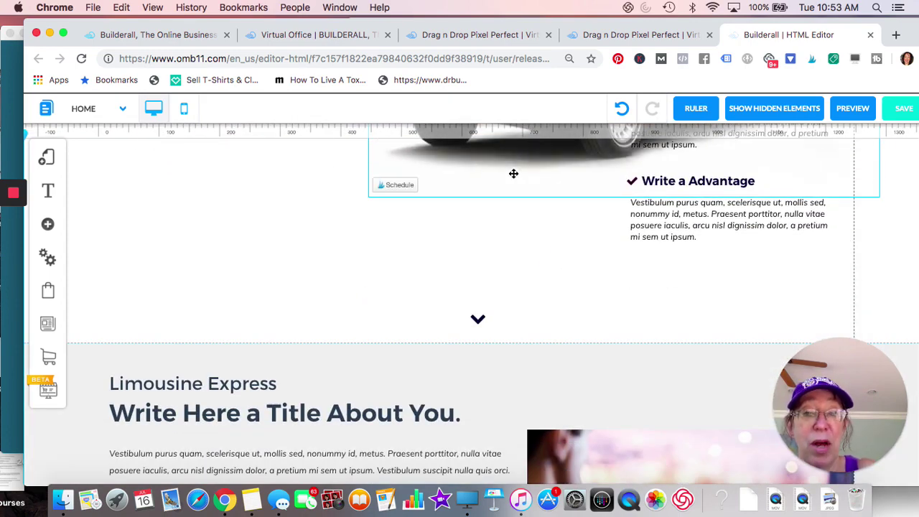
pyautogui.moveTo(512, 172); pyautogui.dragTo(466, 500)
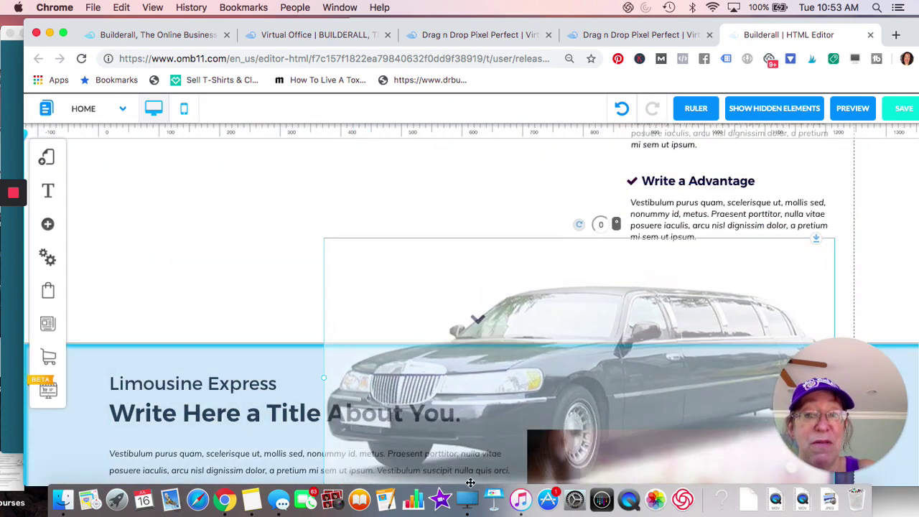
pyautogui.moveTo(471, 478); pyautogui.dragTo(388, 234)
# Step: Trash the Our Main Services banner and drag the leftover blank space up to close it
pyautogui.scroll(-5, 387, 234)
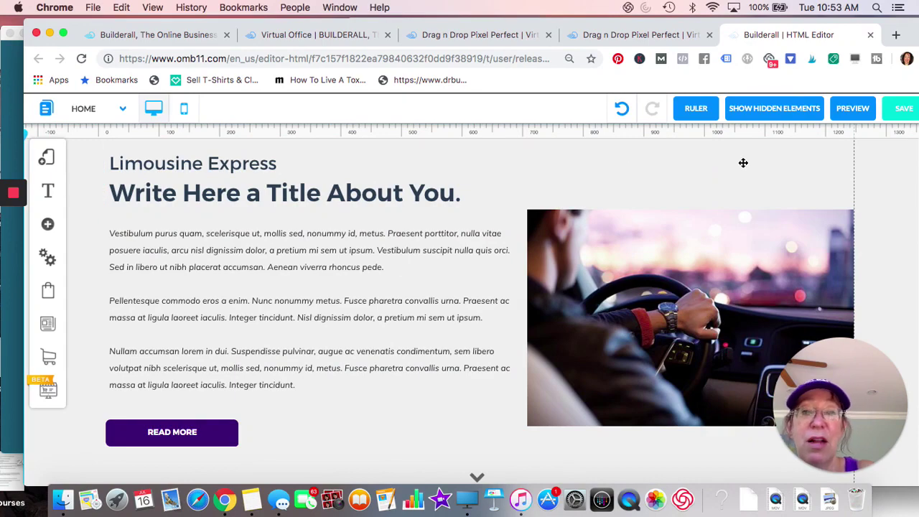
pyautogui.scroll(-4, 219, 434)
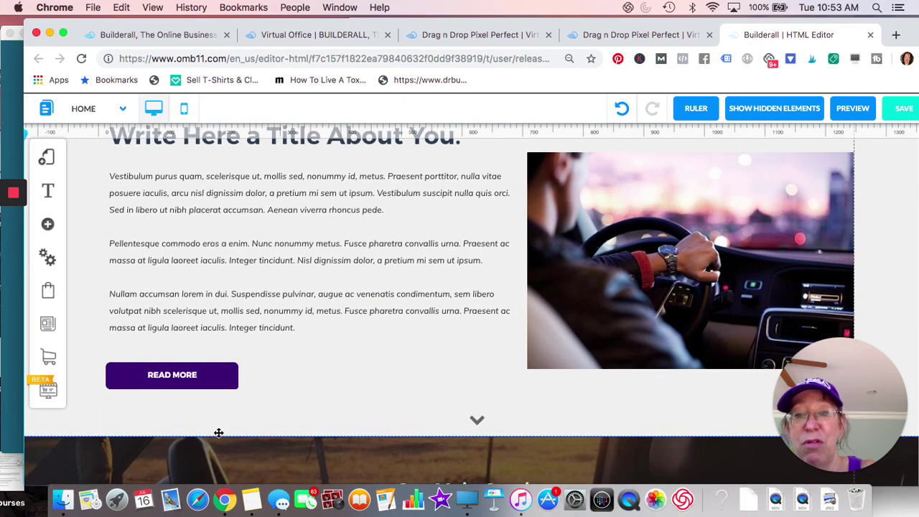
pyautogui.scroll(-6, 219, 433)
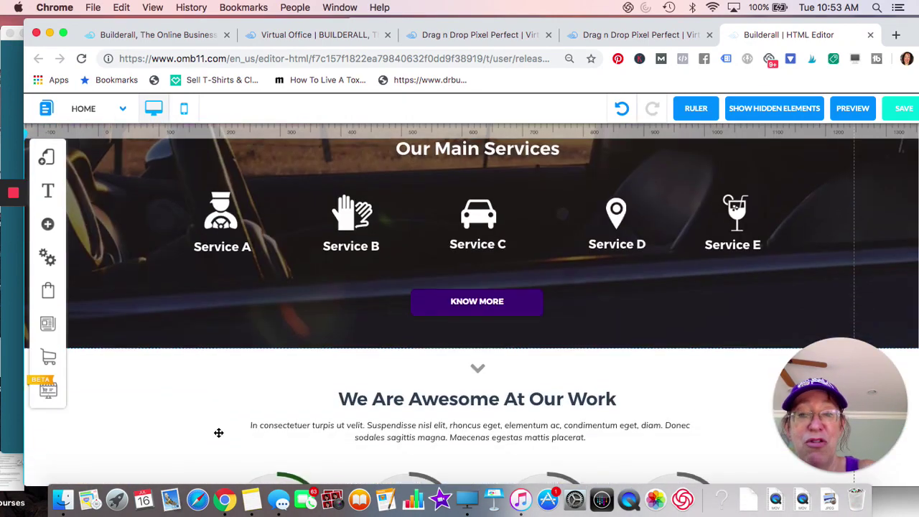
pyautogui.scroll(2, 218, 432)
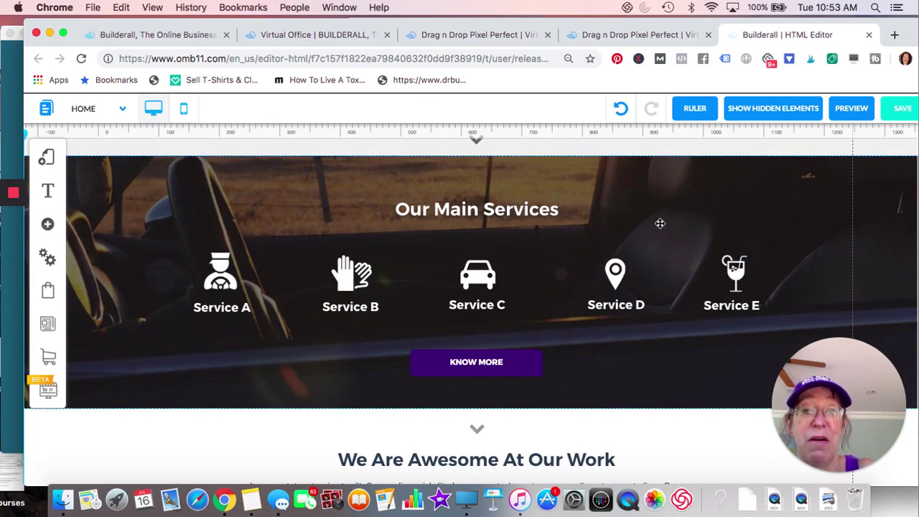
pyautogui.click(765, 188)
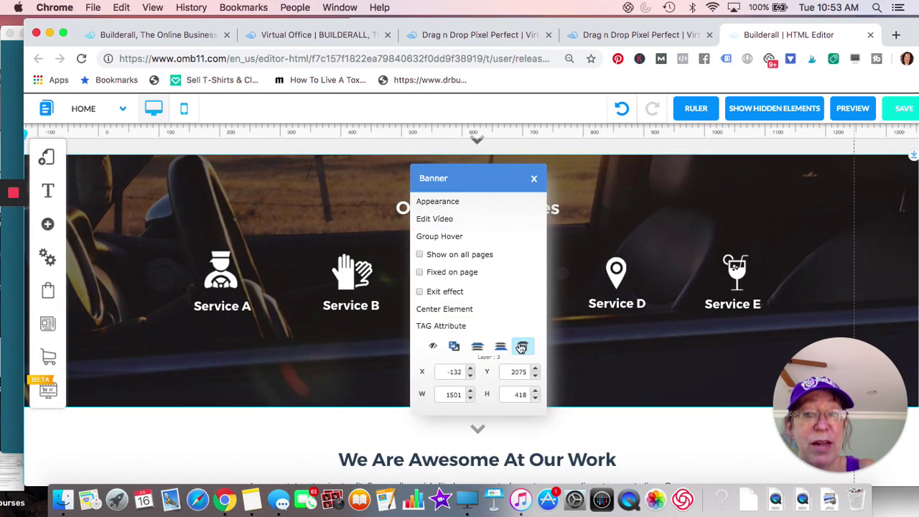
pyautogui.click(522, 346)
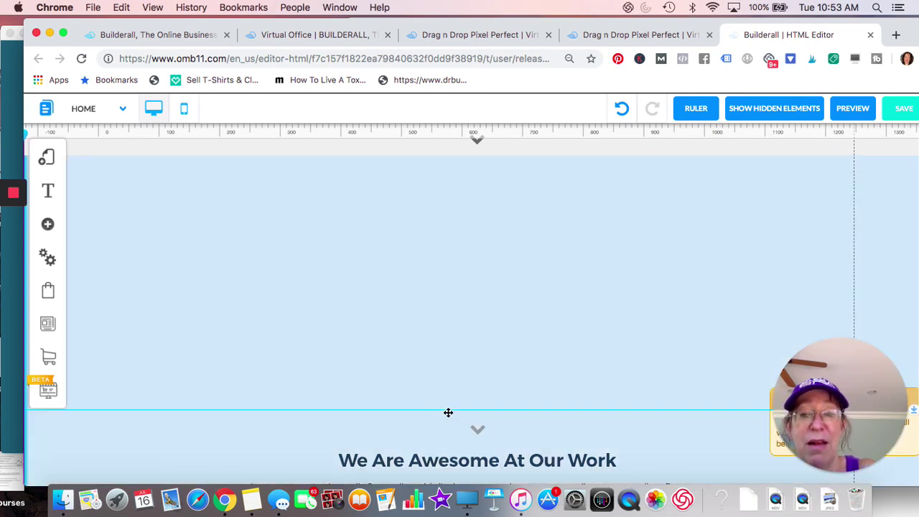
pyautogui.moveTo(448, 413); pyautogui.dragTo(443, 154)
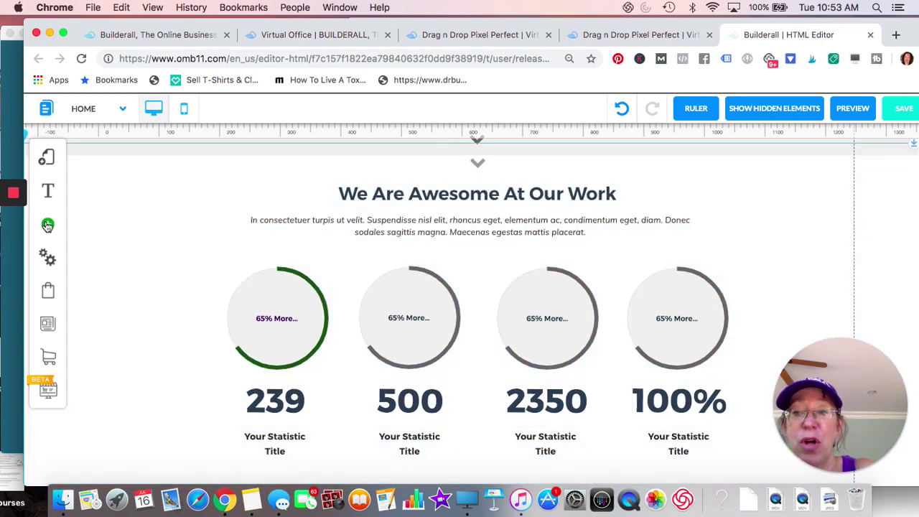
# Step: Collapse the empty section below the statistics so Our Clients Say sits directly beneath them
pyautogui.click(47, 226)
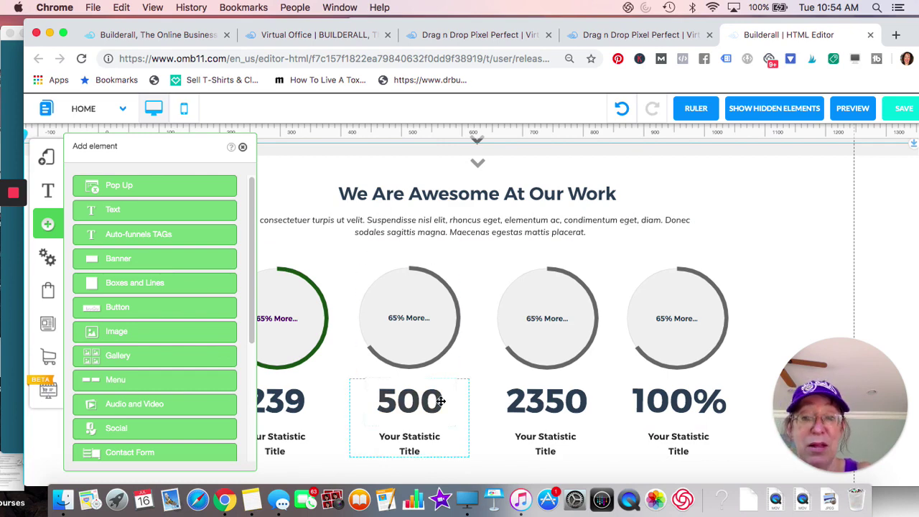
pyautogui.scroll(-4, 440, 401)
pyautogui.scroll(3, 440, 401)
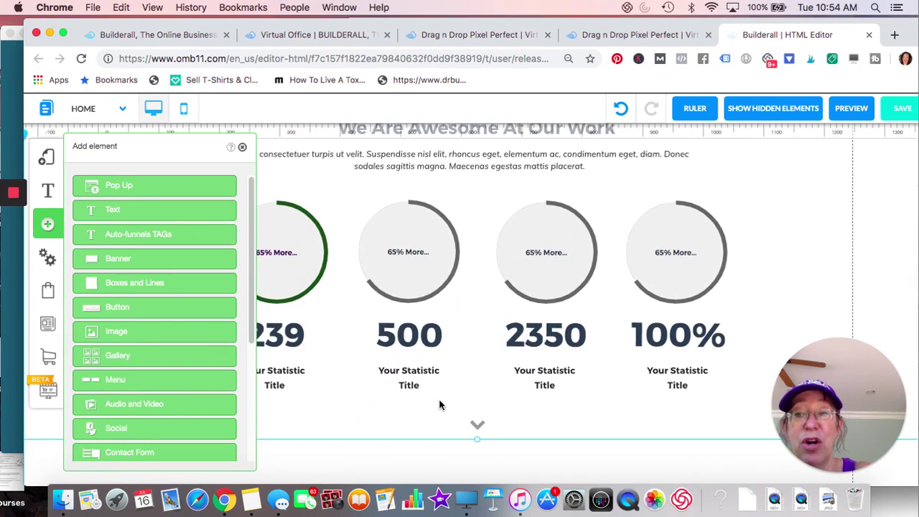
pyautogui.scroll(-8, 440, 400)
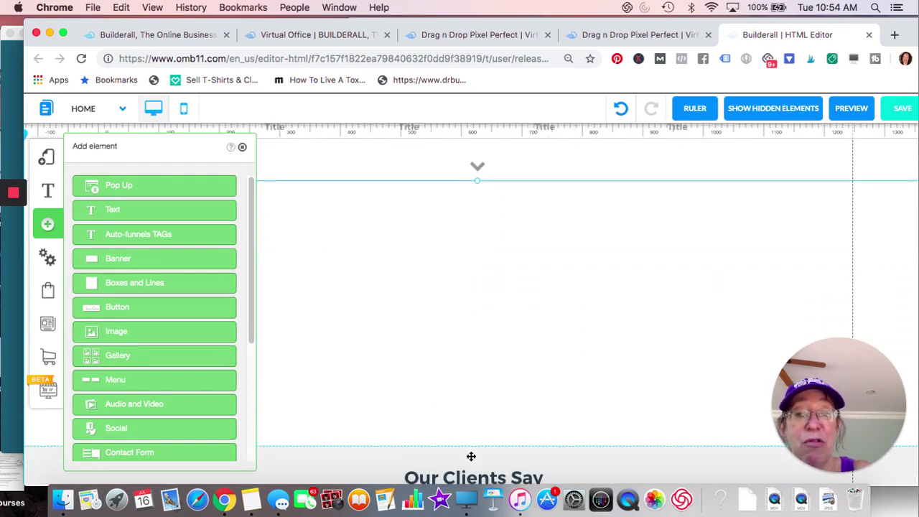
pyautogui.moveTo(482, 438); pyautogui.dragTo(458, 146)
# Step: Reopen the Add element panel and browse down to Timer, Checkout, Sales Funnel and Blog Apps
pyautogui.click(308, 203)
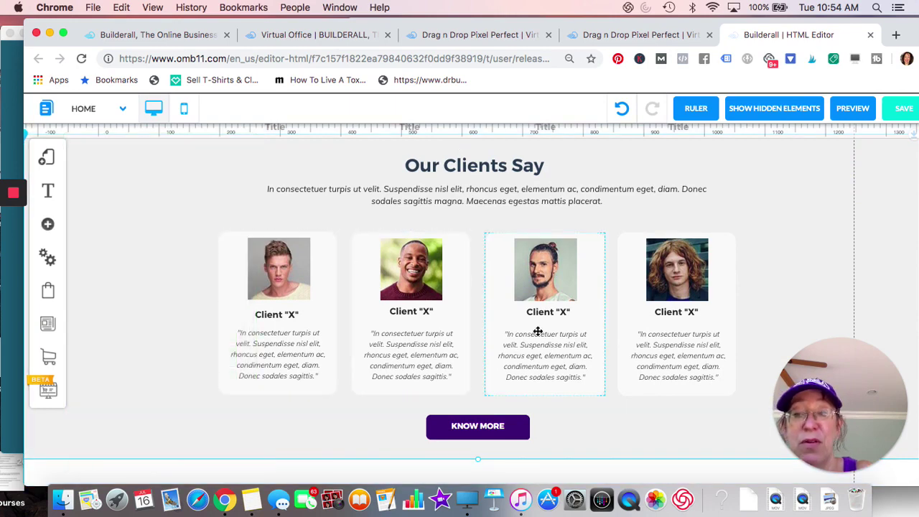
pyautogui.click(48, 225)
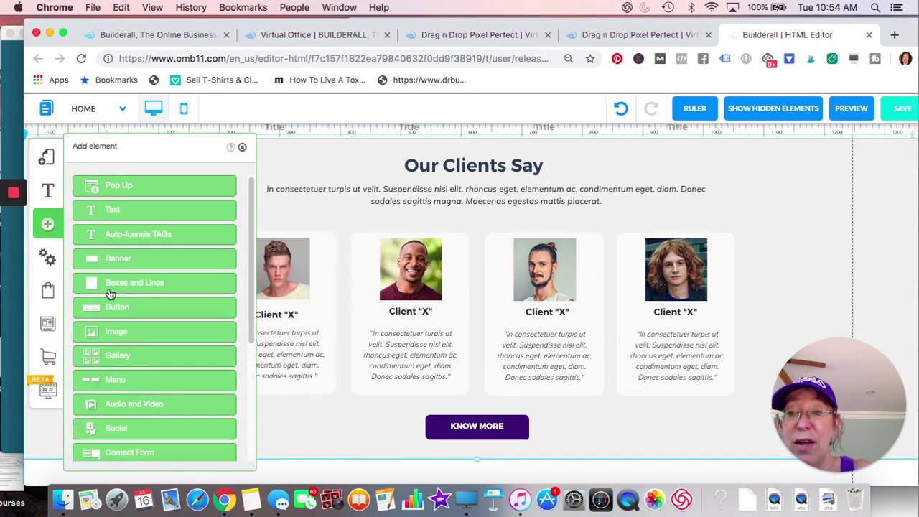
pyautogui.scroll(-3, 119, 294)
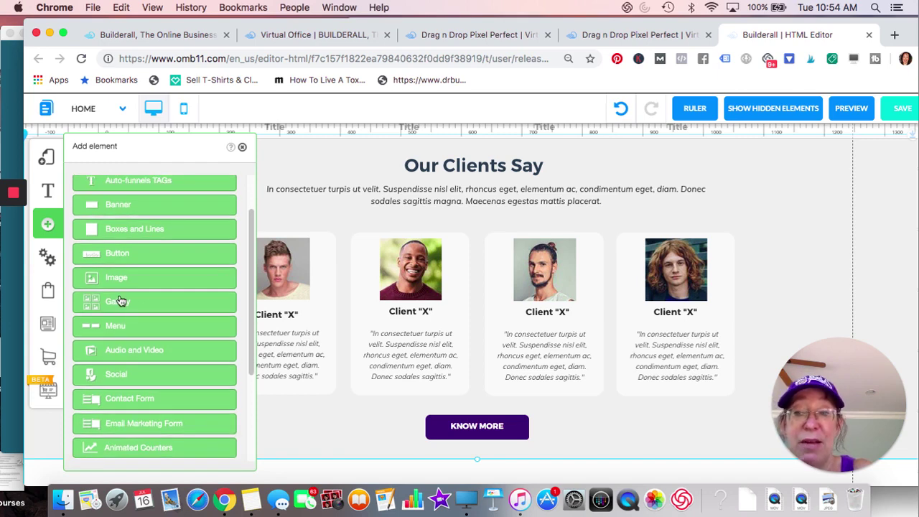
pyautogui.scroll(-3, 120, 301)
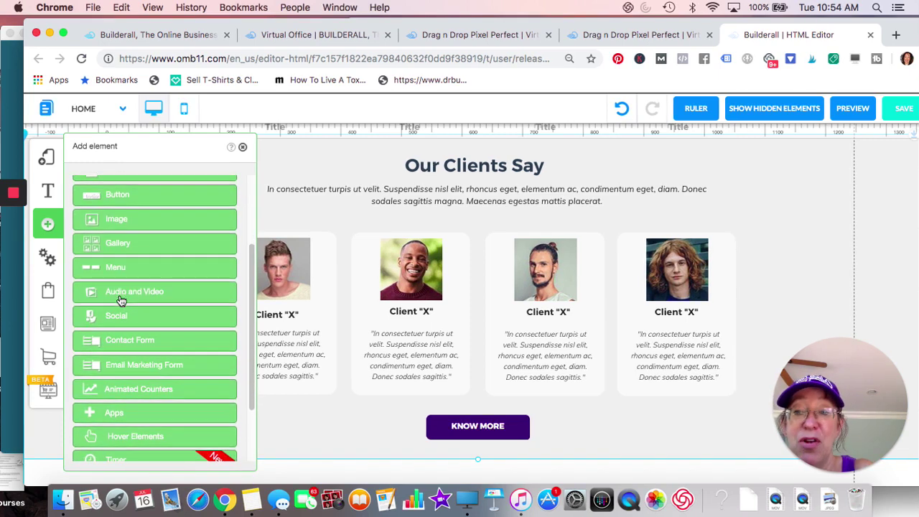
pyautogui.scroll(-3, 120, 300)
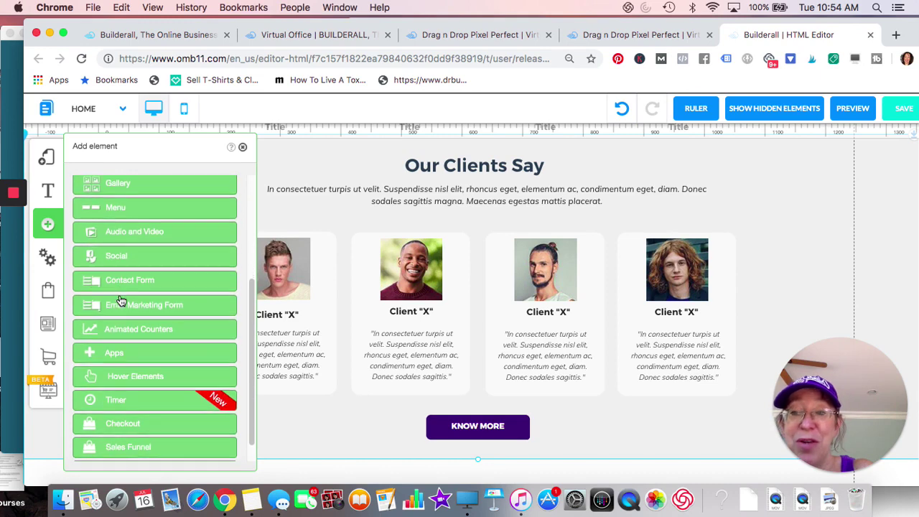
pyautogui.scroll(-2, 121, 300)
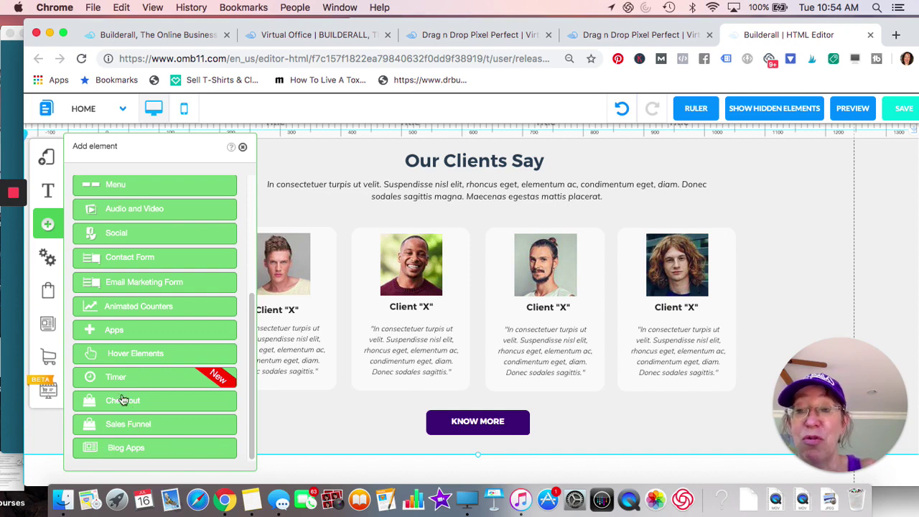
# Step: Show the Apps list and browse Webinar, E-learning, GDPR App, Anchor, Shopify and OpenTable
pyautogui.click(119, 328)
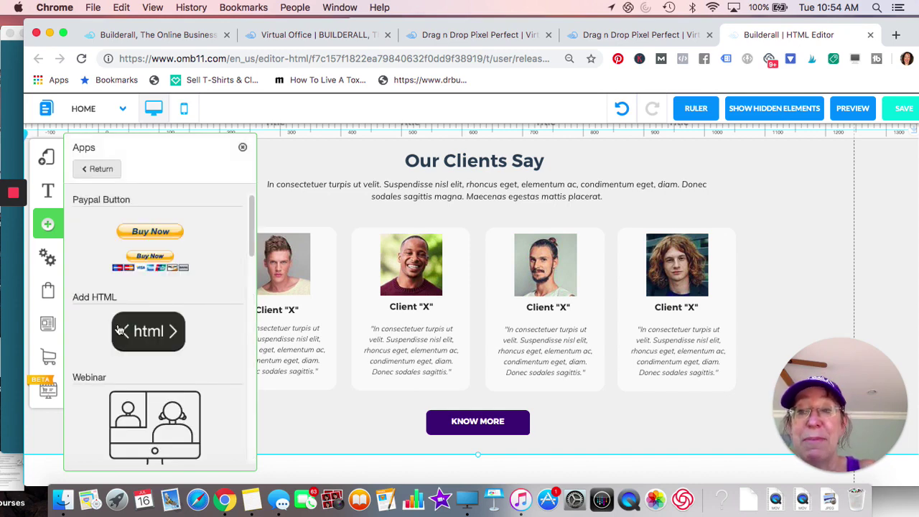
pyautogui.scroll(-2, 152, 260)
pyautogui.scroll(-1, 152, 260)
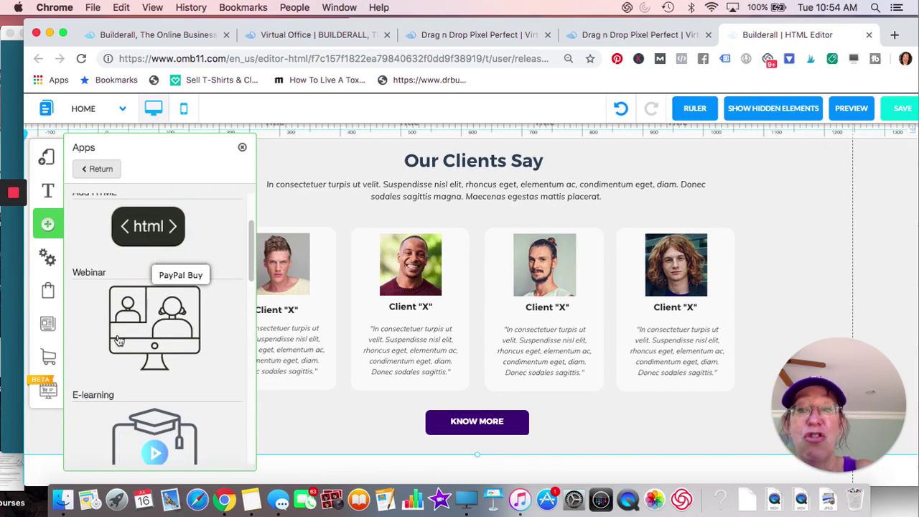
pyautogui.scroll(-1, 162, 332)
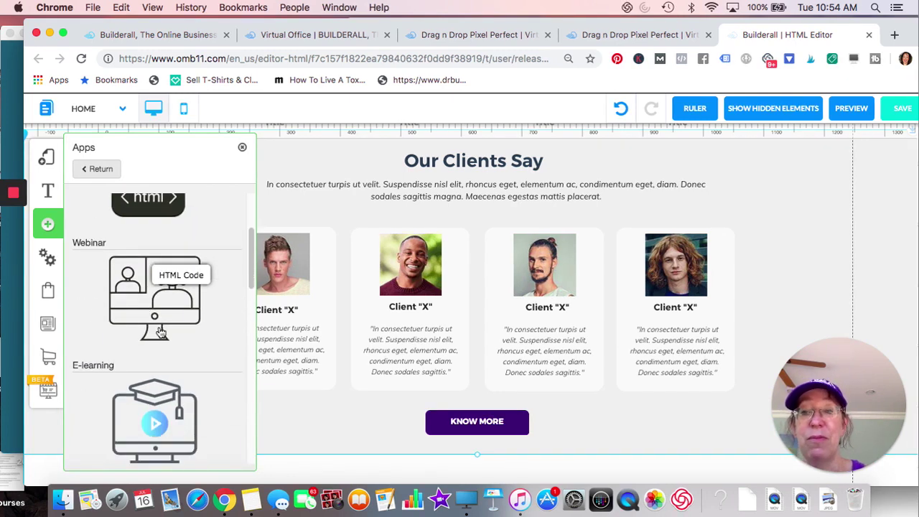
pyautogui.scroll(-2, 162, 331)
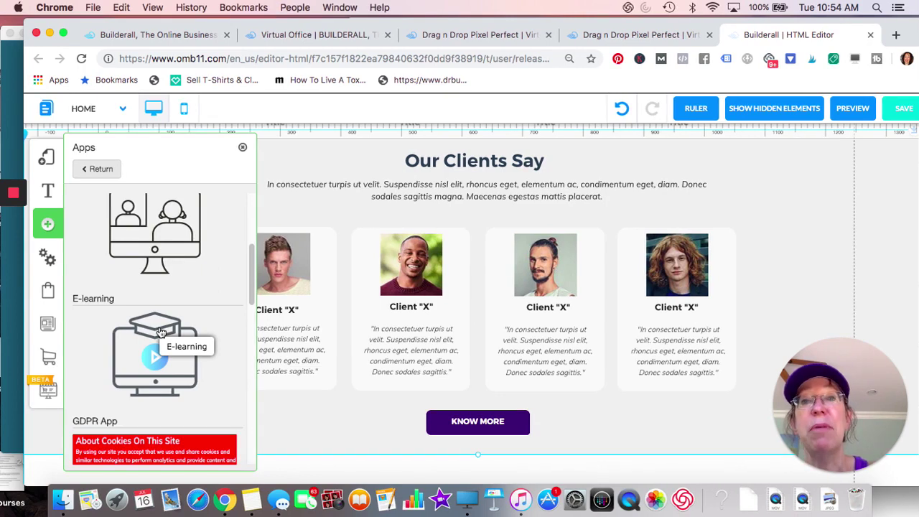
pyautogui.scroll(-1, 161, 332)
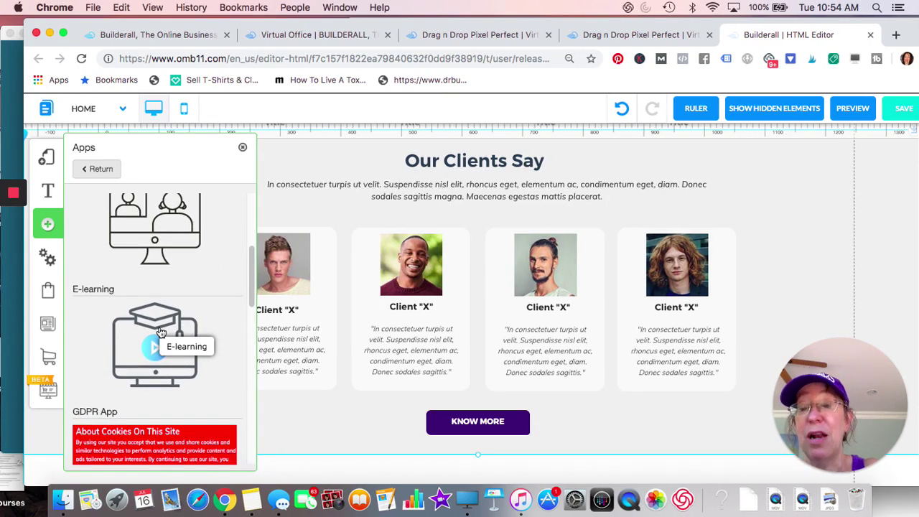
pyautogui.scroll(-1, 161, 331)
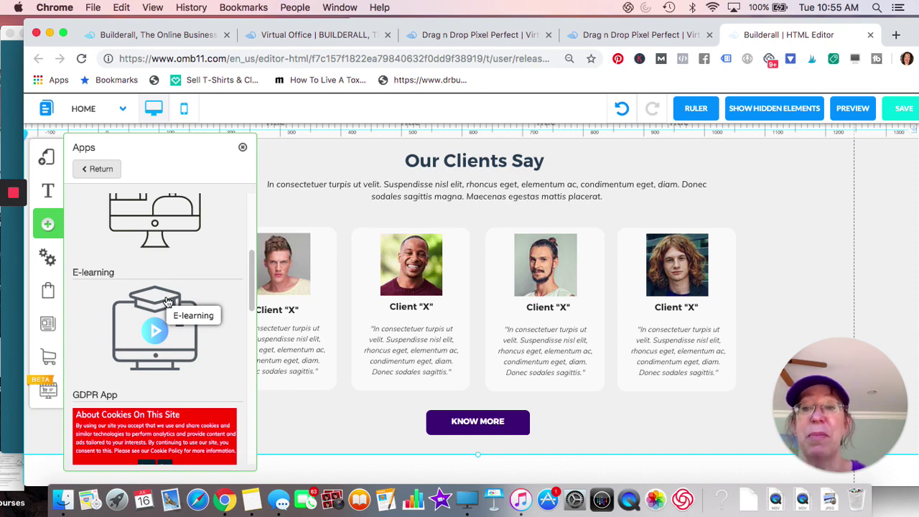
pyautogui.scroll(-3, 150, 330)
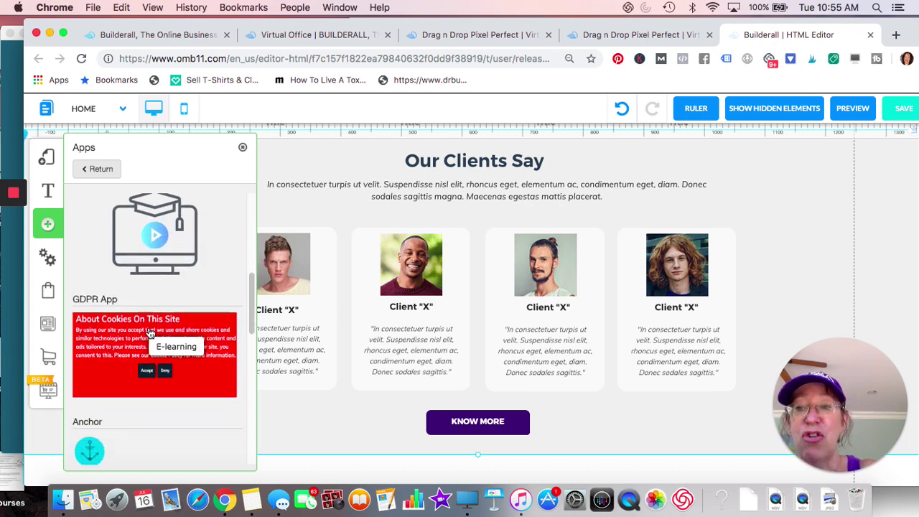
pyautogui.scroll(-3, 149, 333)
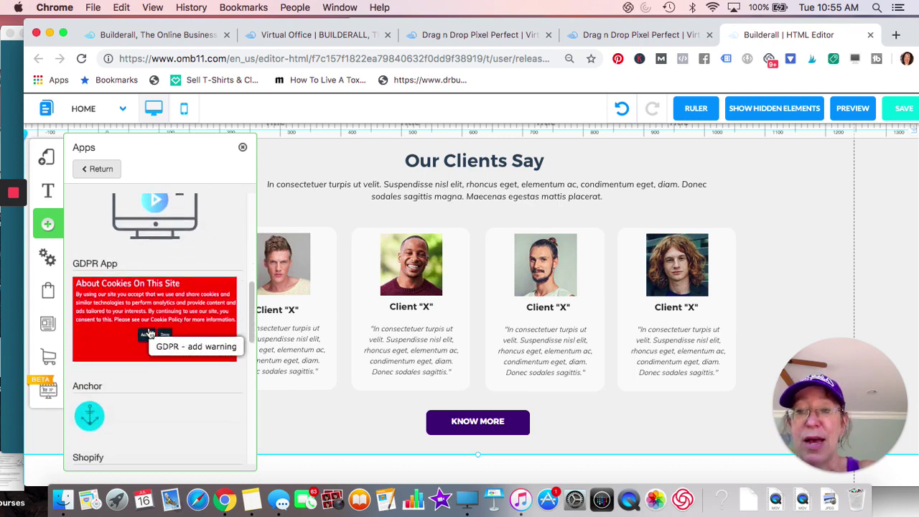
pyautogui.scroll(-2, 148, 327)
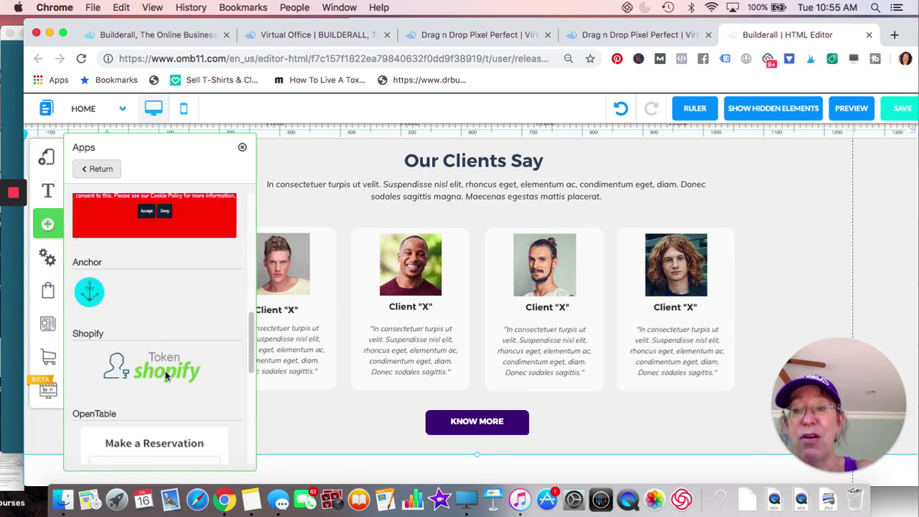
pyautogui.scroll(-2, 165, 370)
pyautogui.scroll(-1, 165, 377)
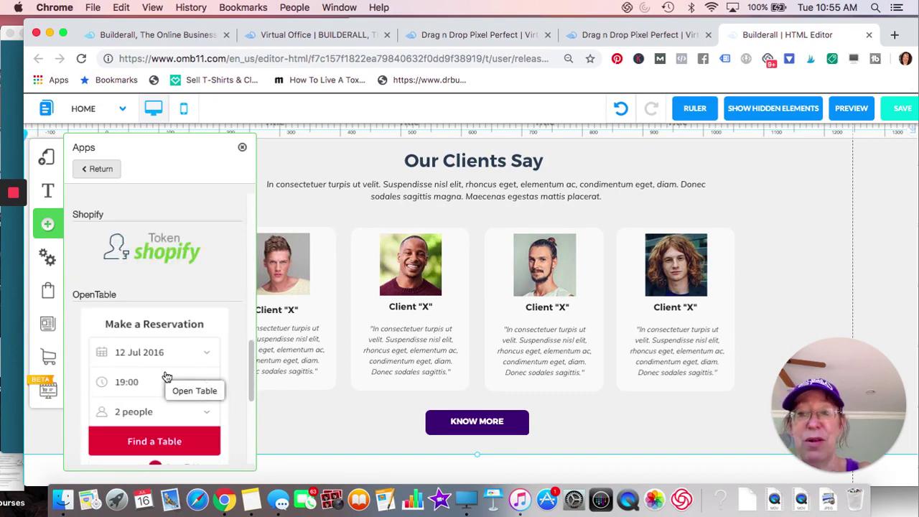
pyautogui.scroll(-1, 166, 377)
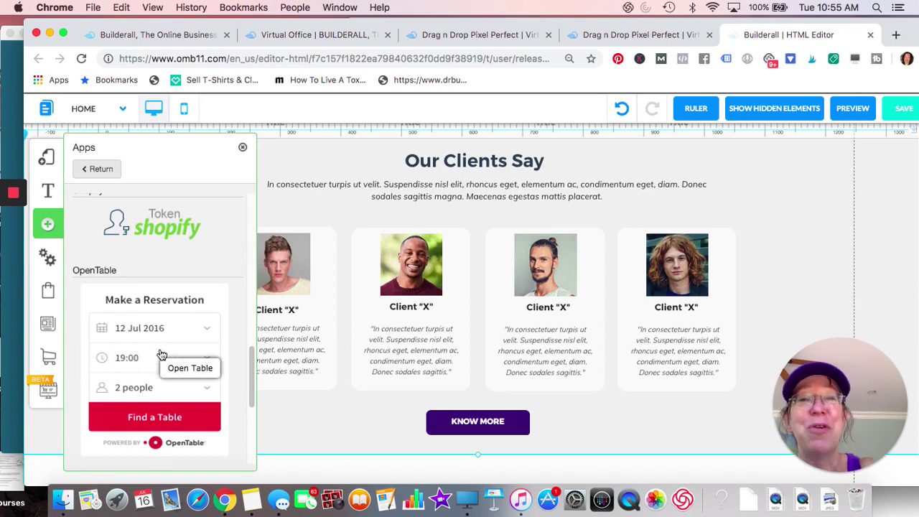
pyautogui.scroll(3, 163, 355)
pyautogui.scroll(8, 163, 355)
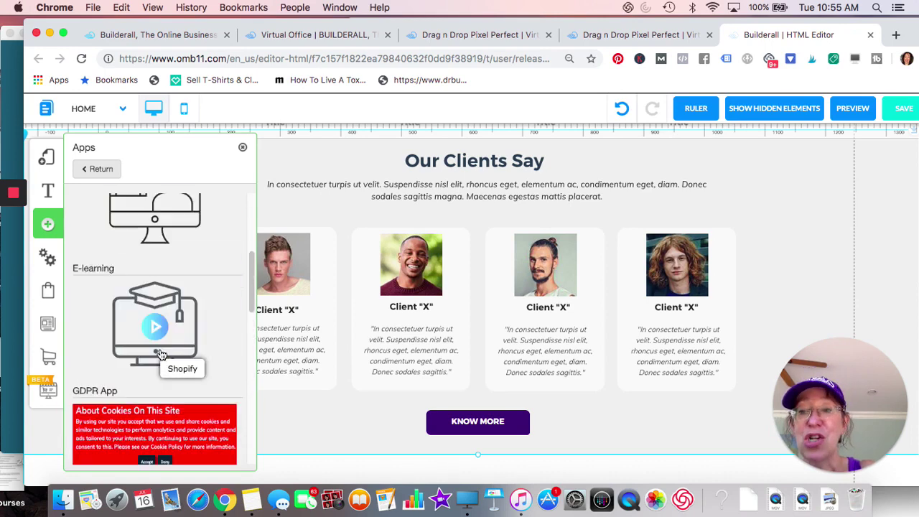
pyautogui.scroll(-5, 157, 358)
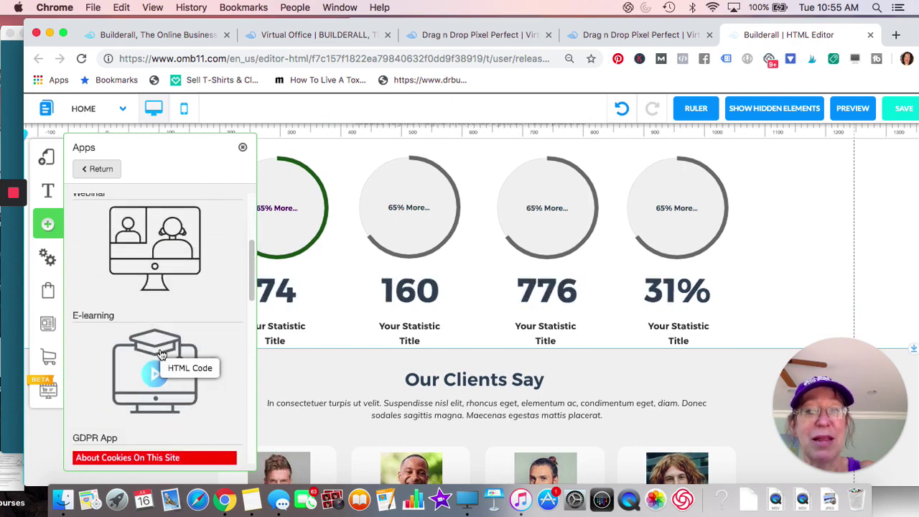
pyautogui.scroll(-4, 476, 384)
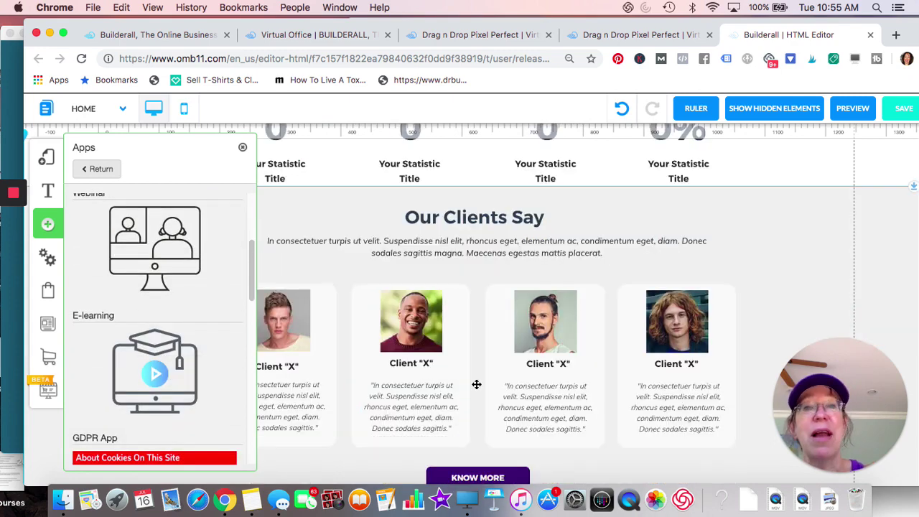